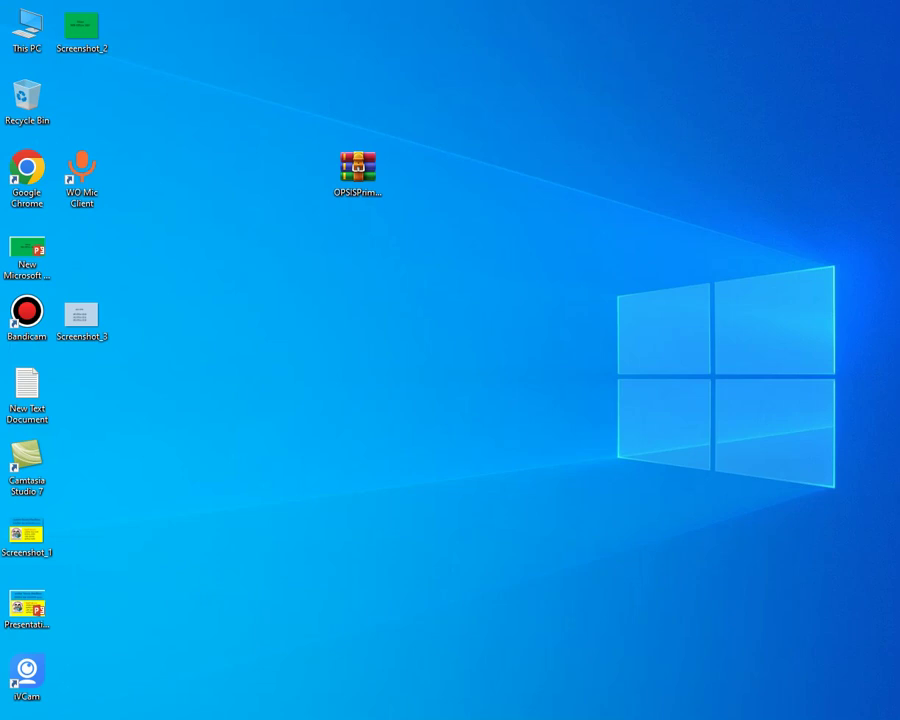
pyautogui.hotkey('alt', 'Tab')
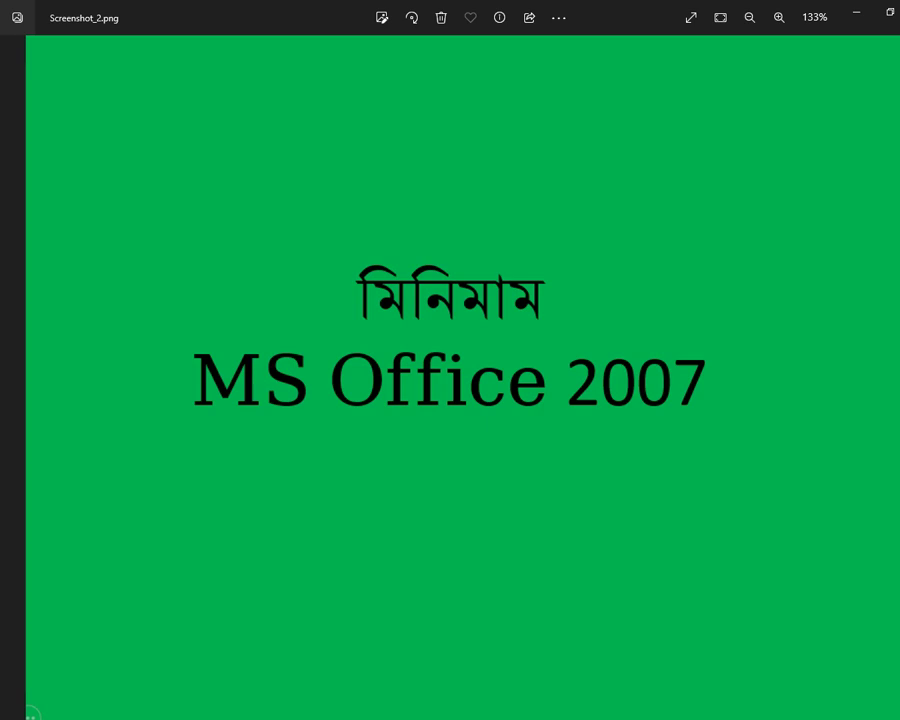
pyautogui.press('super+d')
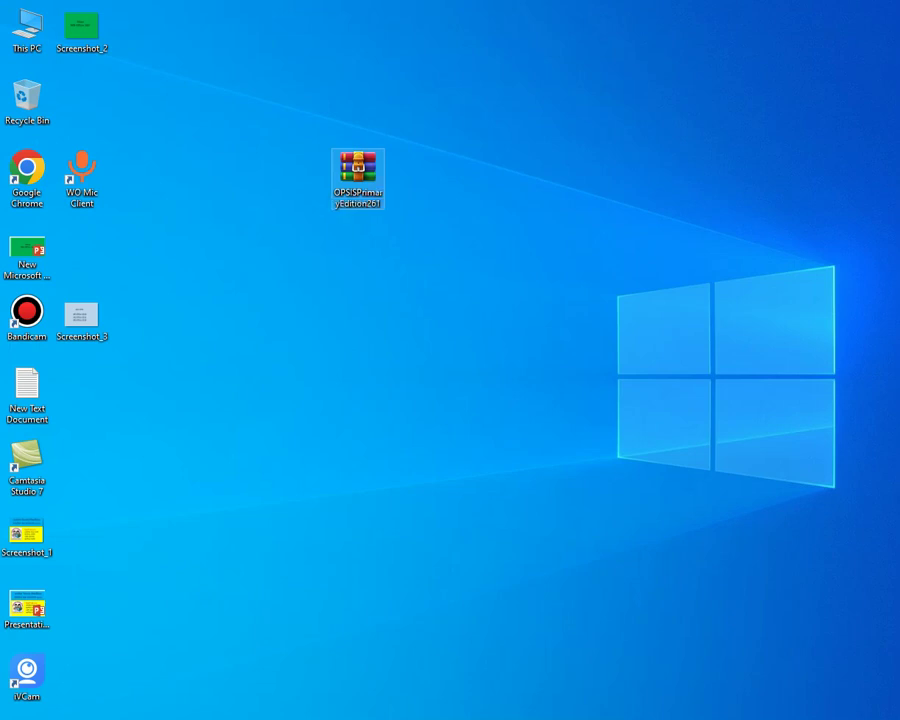
# Extract the OPSISPrimaryEdition261 archive onto the desktop and move the extracted folder to the open area below the archive.
pyautogui.rightClick(356, 166)
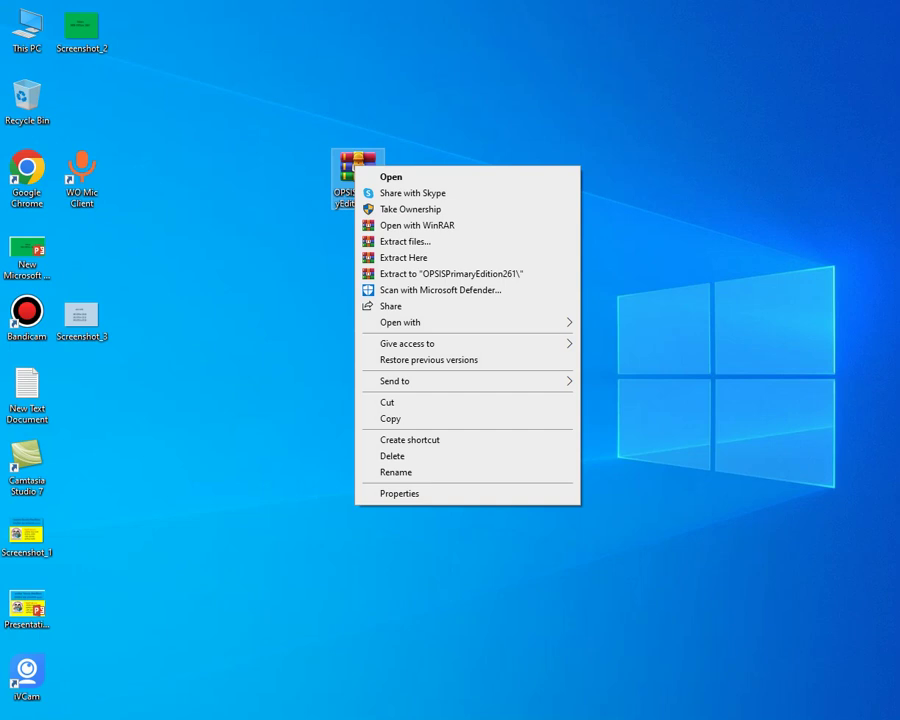
pyautogui.press('Escape')
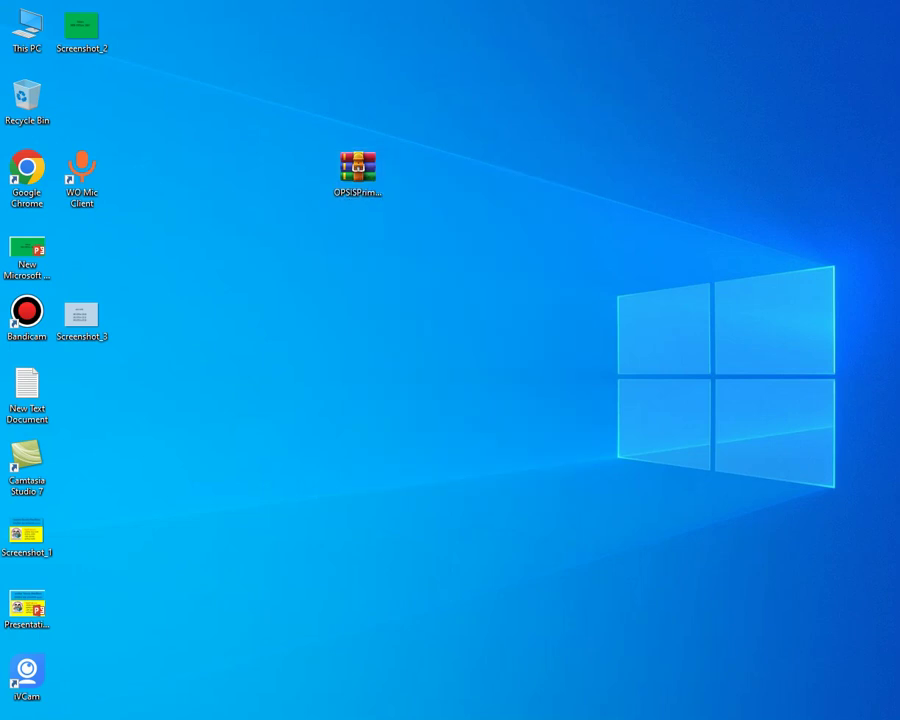
pyautogui.rightClick(356, 178)
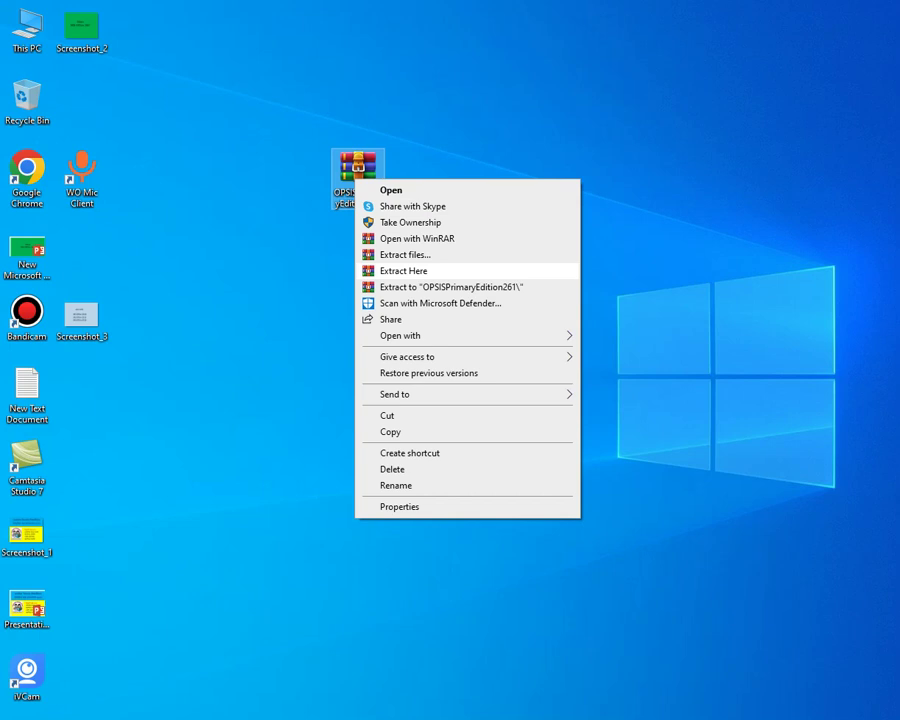
pyautogui.click(403, 270)
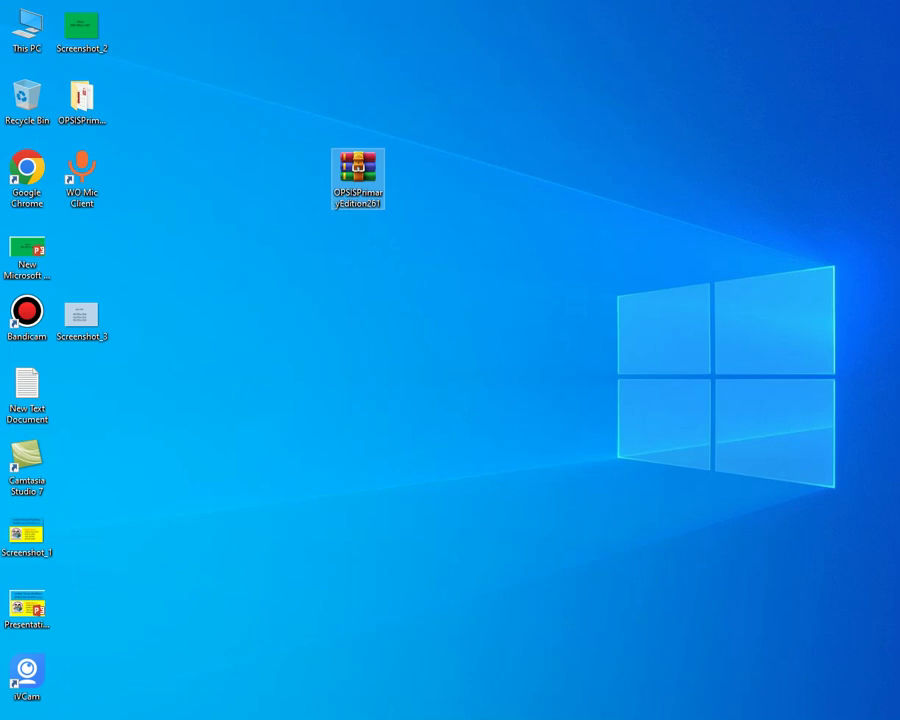
pyautogui.moveTo(81, 97); pyautogui.dragTo(468, 318)
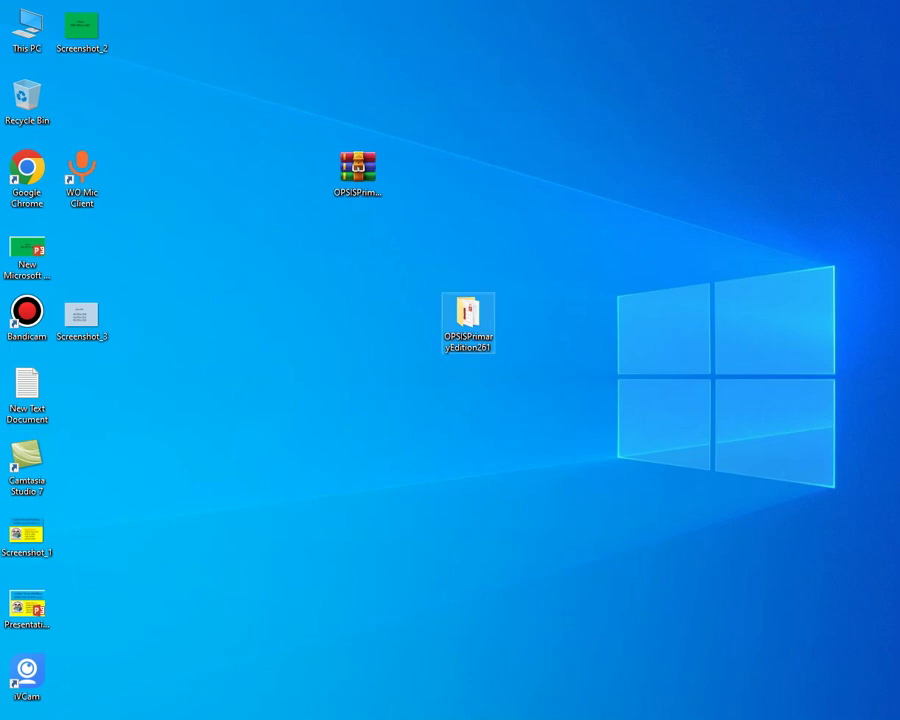
# Run OPSIS_Primary_installer from the extracted folder, accept the terms and install OPSIS Primary Edition 2.6.1 in the default location.
pyautogui.doubleClick(468, 318)
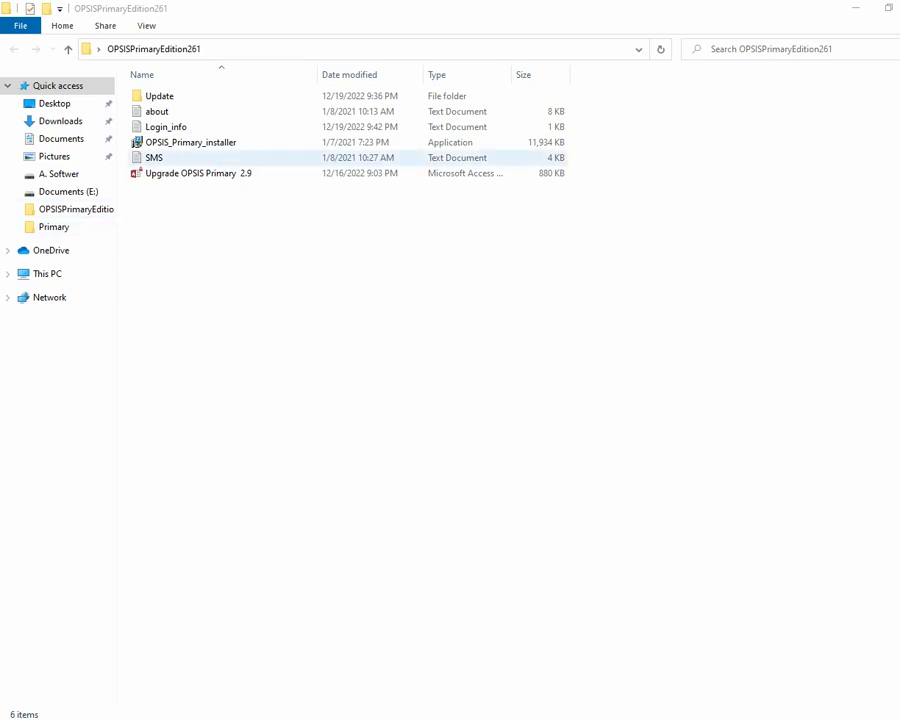
pyautogui.click(190, 142)
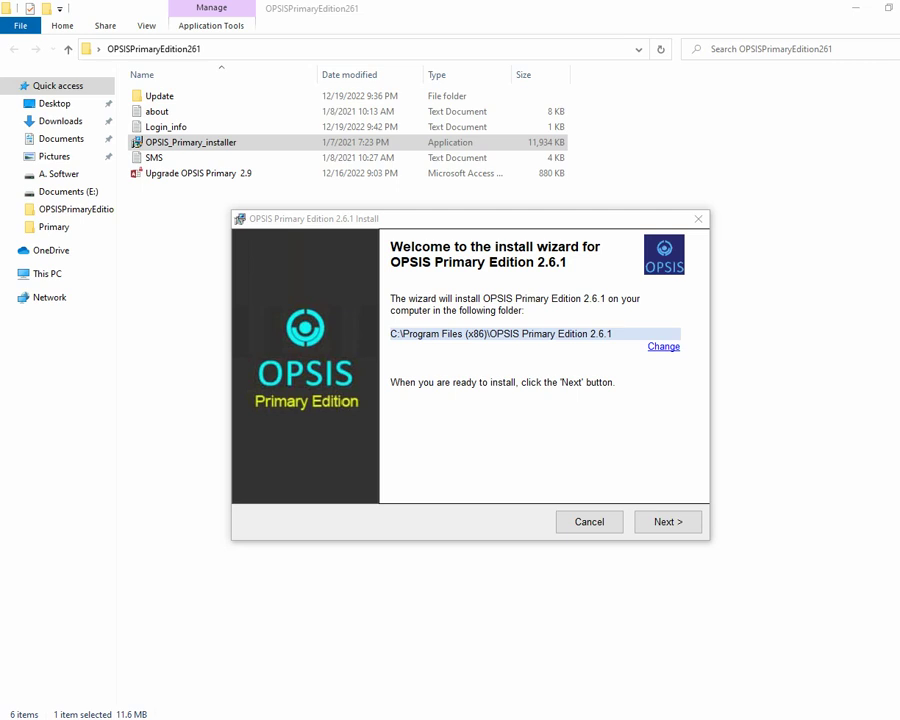
pyautogui.click(667, 521)
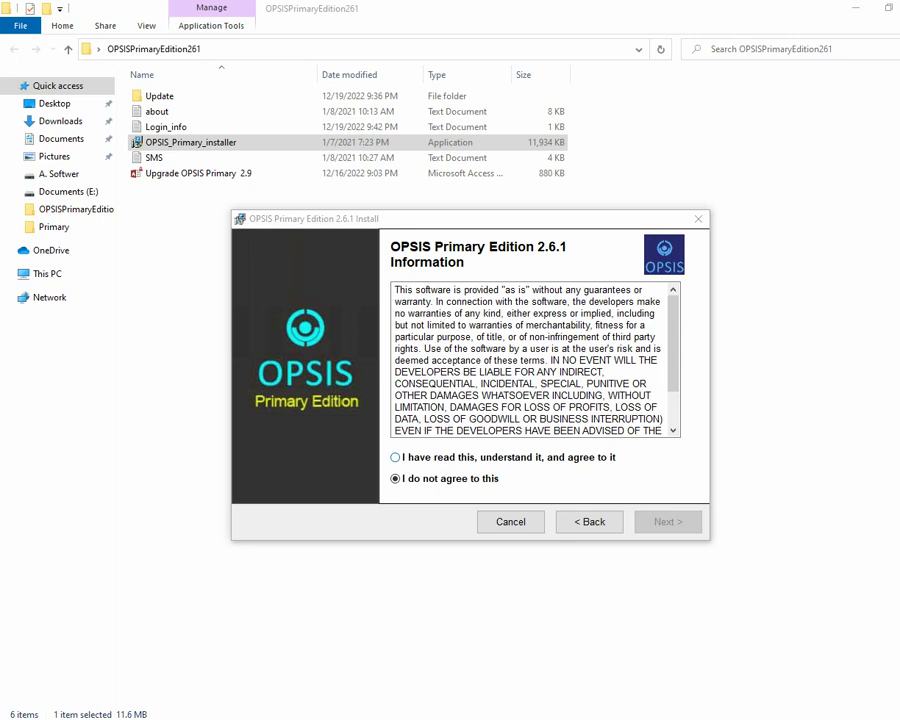
pyautogui.click(395, 457)
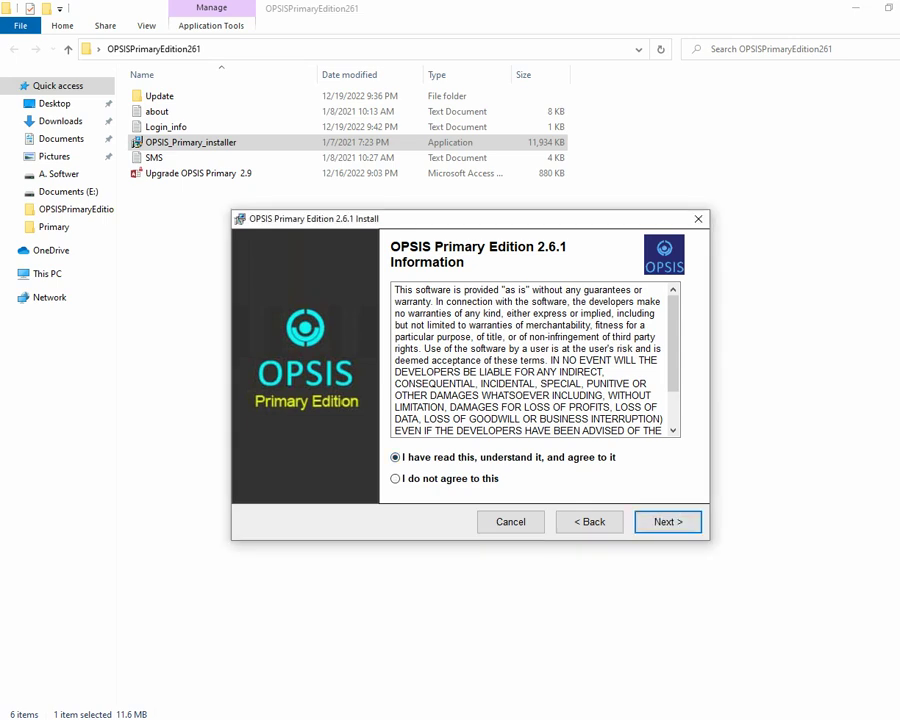
pyautogui.press('Return')
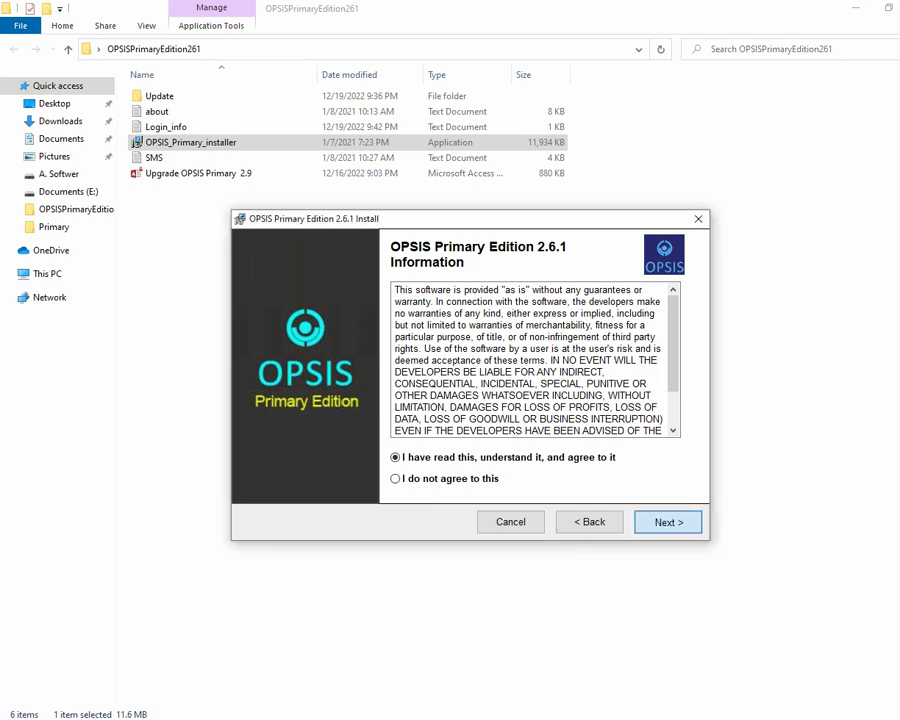
pyautogui.press('Return')
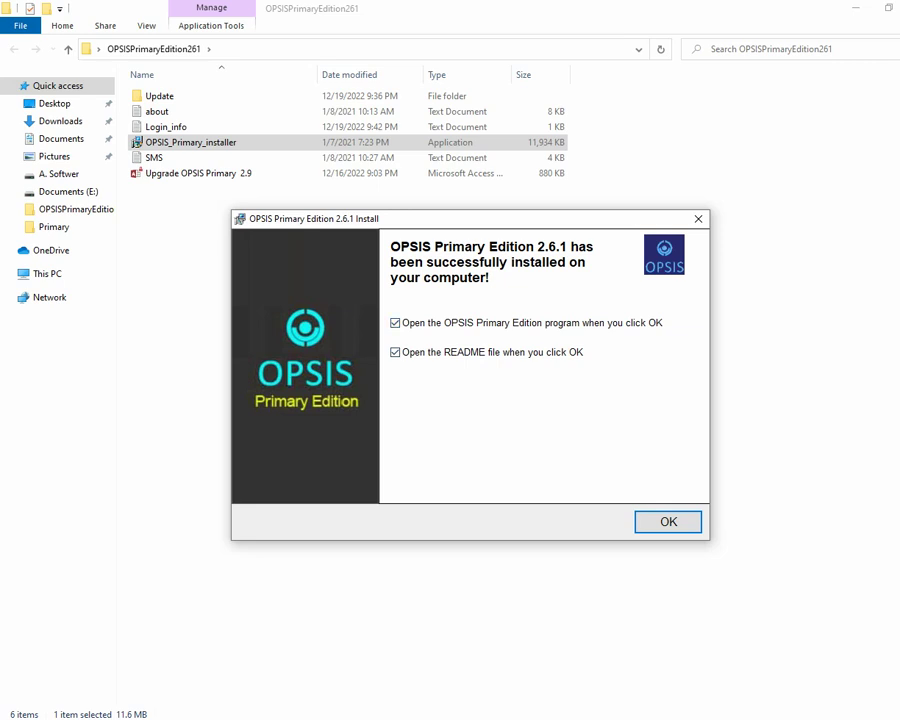
# Finish the installation with opening of the program and the README file switched off, and dismiss the notice.
pyautogui.press('Return')
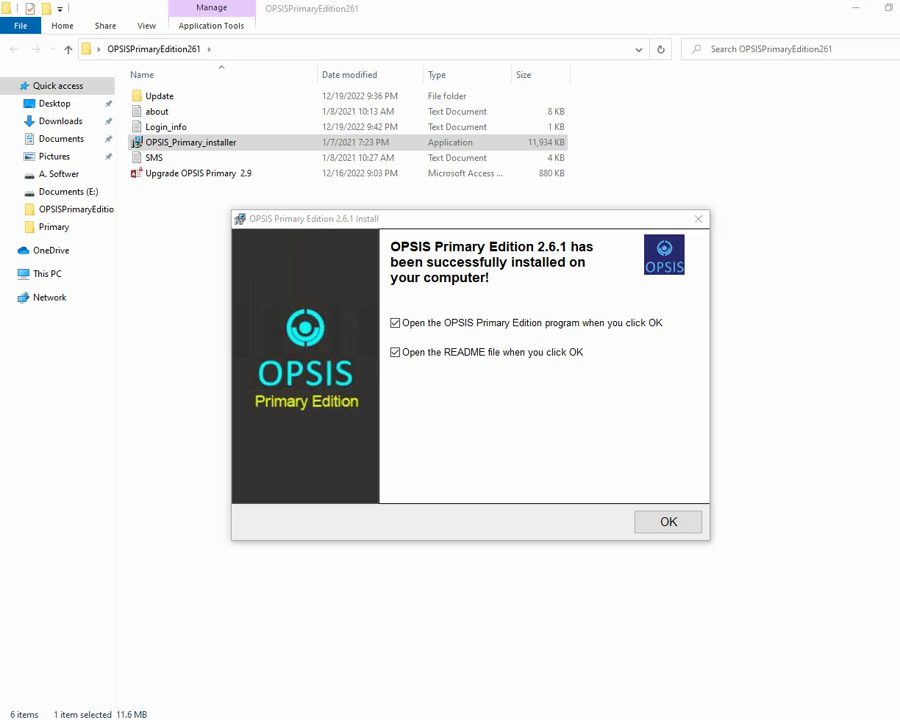
pyautogui.click(395, 323)
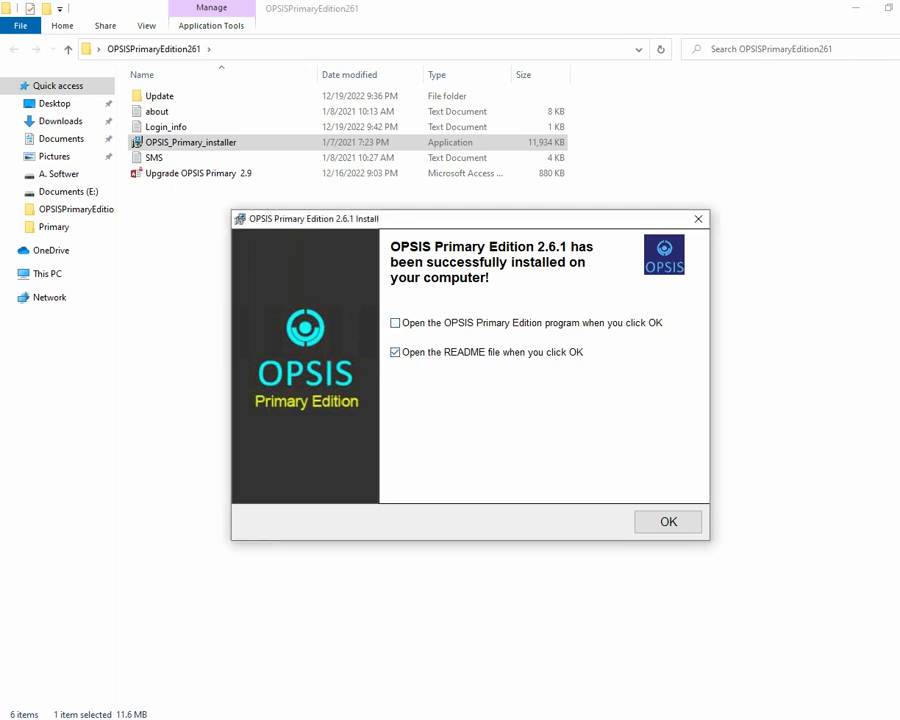
pyautogui.click(395, 352)
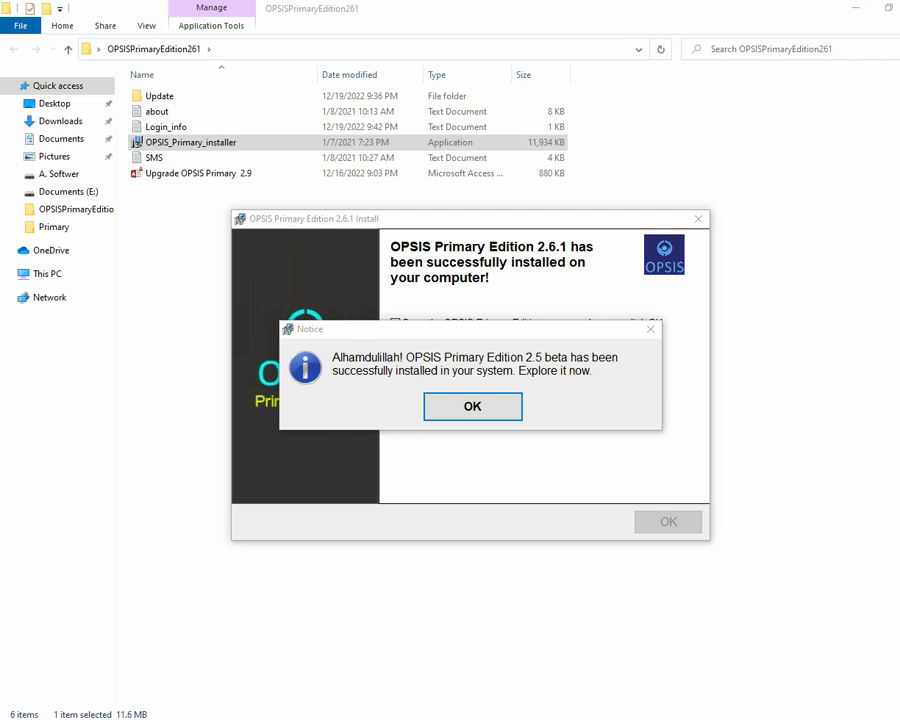
pyautogui.click(472, 406)
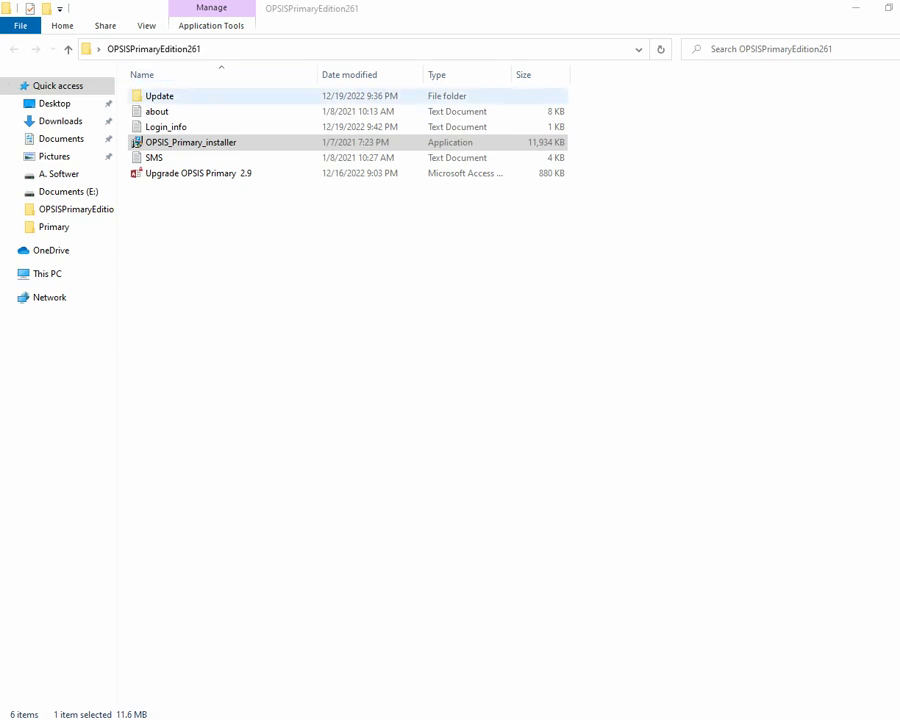
# Copy the OPSIS Primary BE and OPSIS Primary FE databases from the Update folder and minimize the folder window.
pyautogui.doubleClick(159, 96)
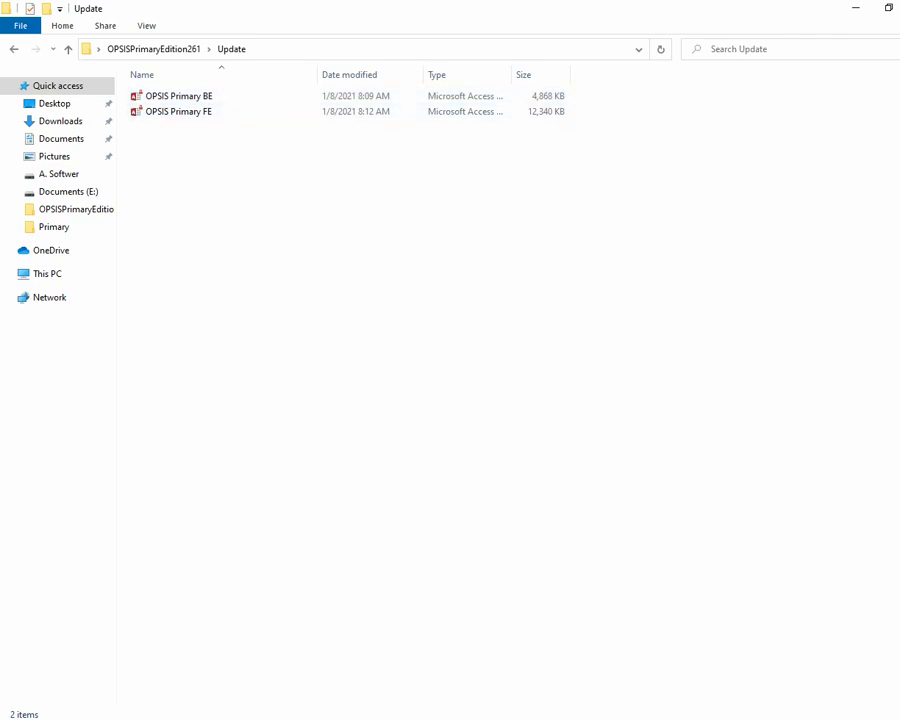
pyautogui.moveTo(576, 122); pyautogui.dragTo(496, 90)
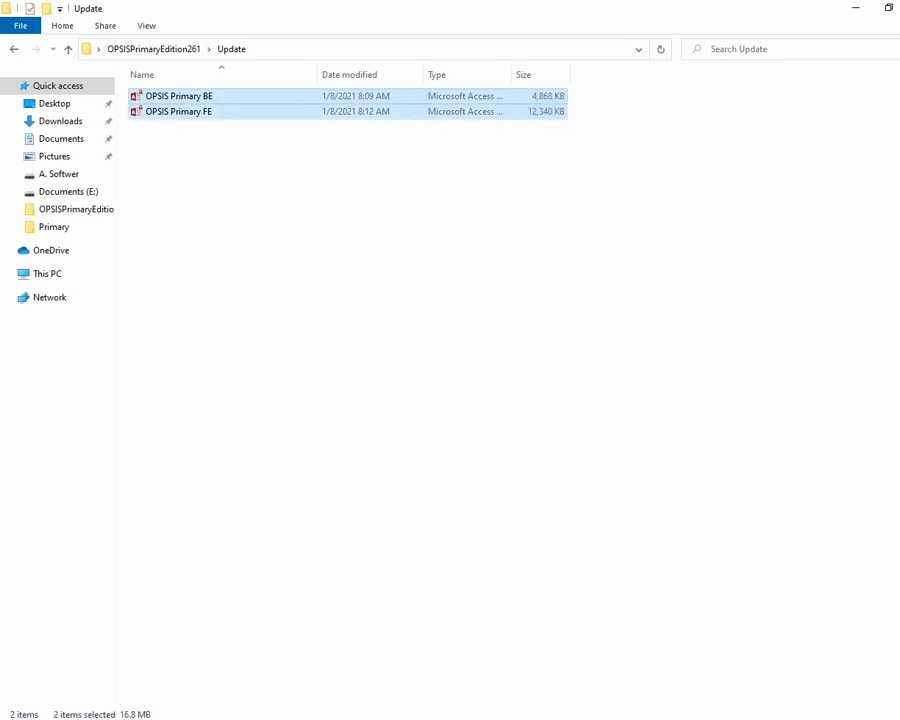
pyautogui.rightClick(494, 99)
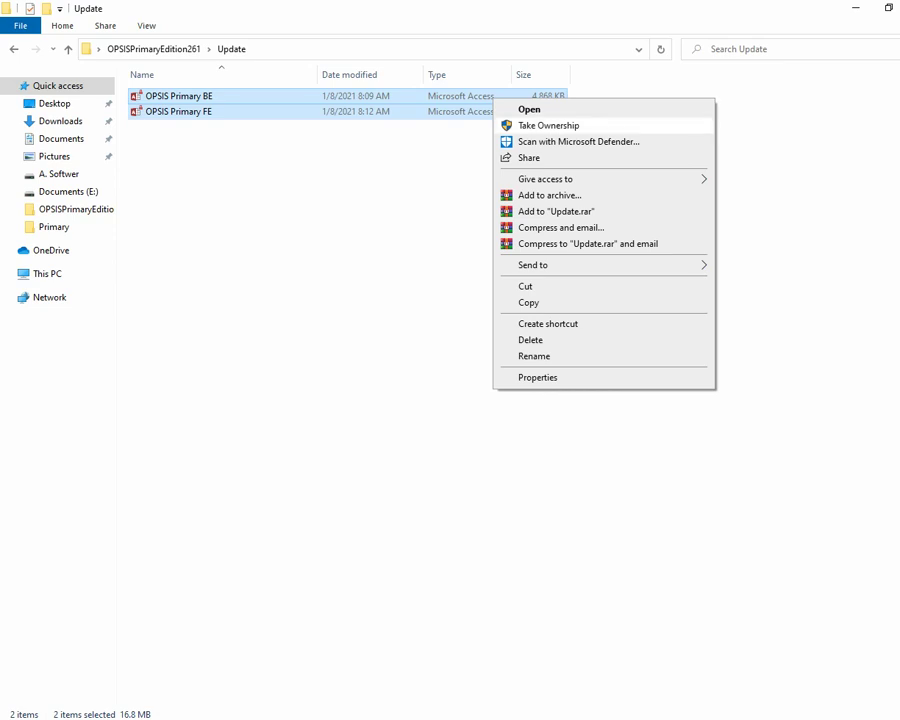
pyautogui.click(528, 302)
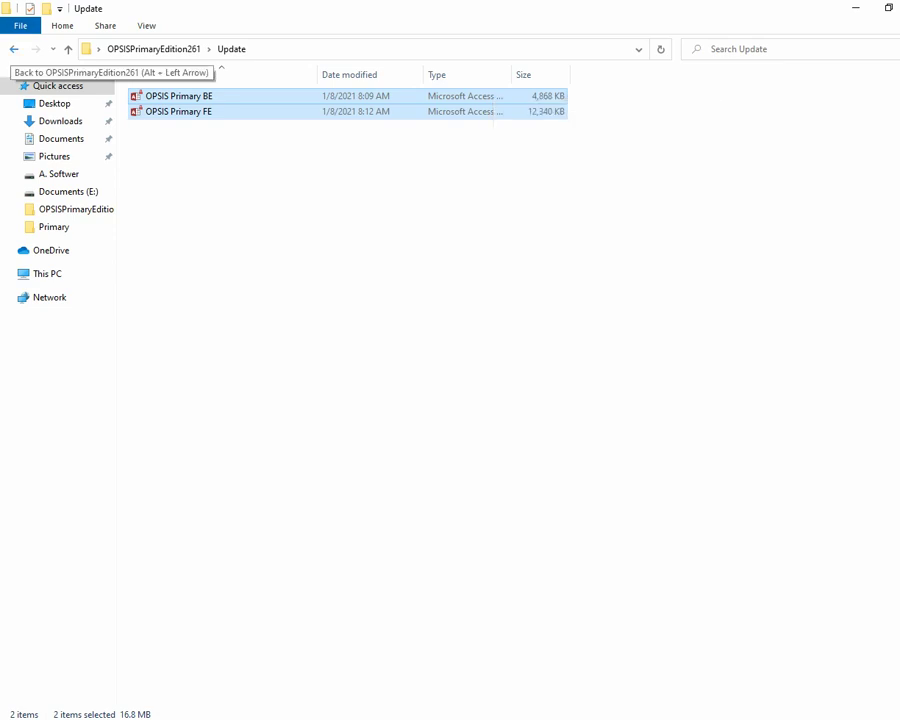
pyautogui.click(13, 49)
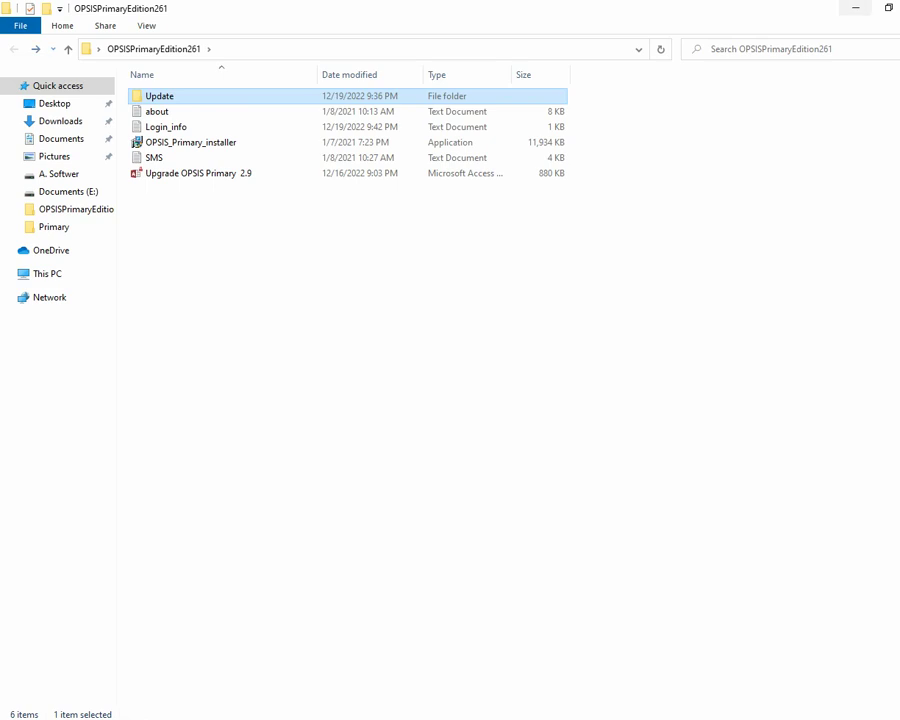
pyautogui.click(856, 8)
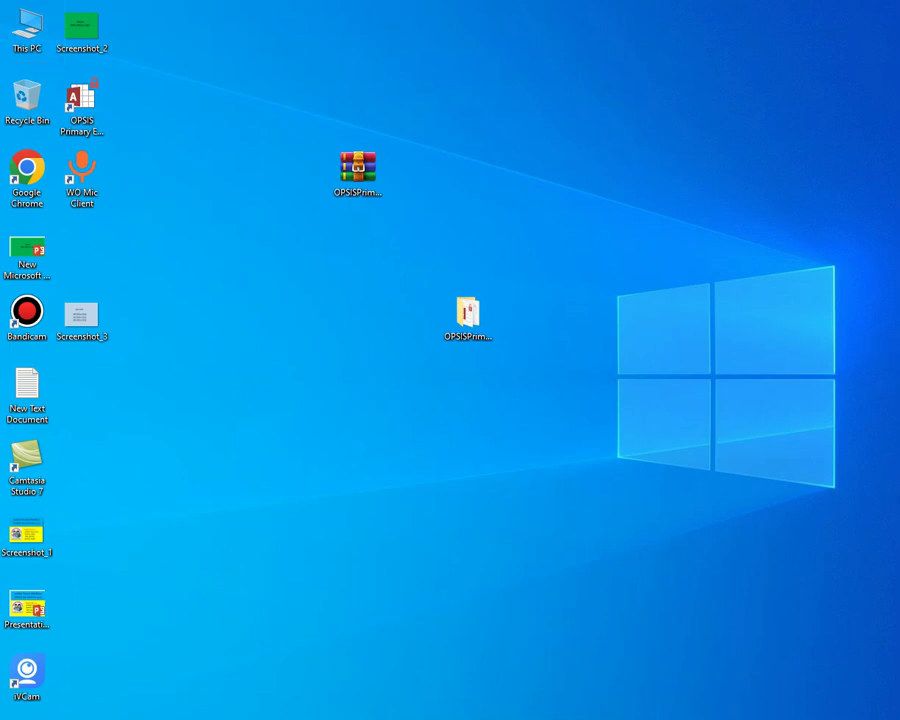
# Open the Video (D:) drive from This PC and restore its window to a smaller size over the desktop.
pyautogui.doubleClick(27, 30)
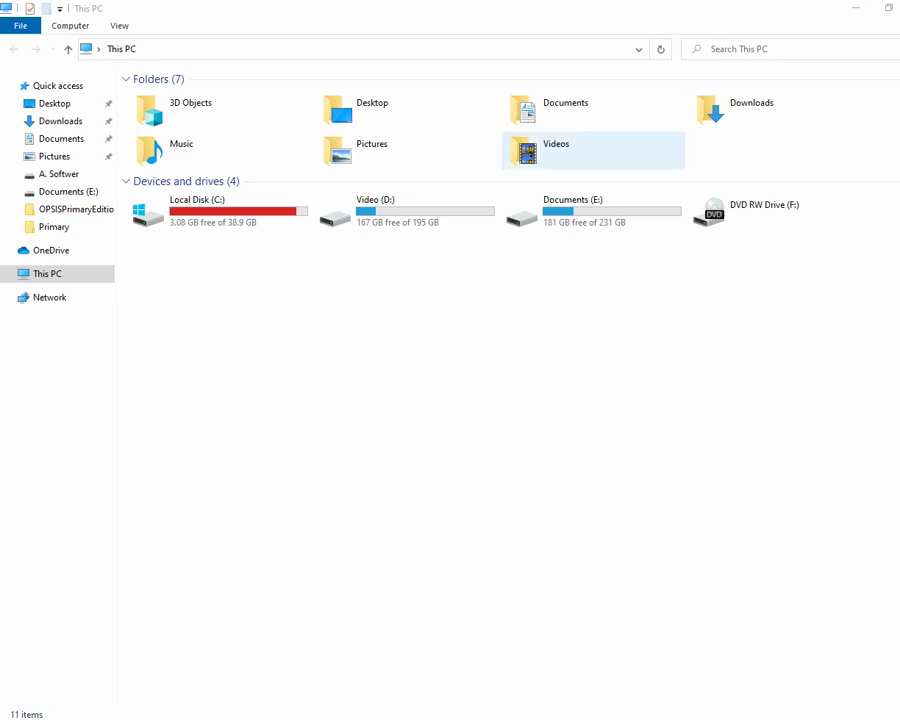
pyautogui.doubleClick(380, 210)
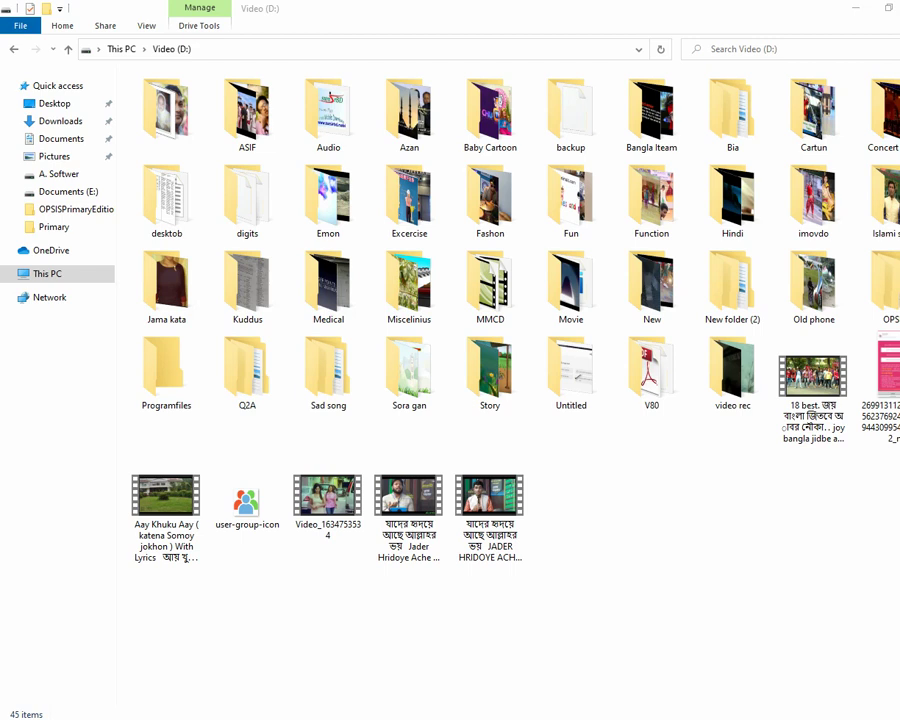
pyautogui.click(887, 8)
pyautogui.moveTo(680, 259); pyautogui.dragTo(484, 11)
pyautogui.moveTo(678, 157); pyautogui.dragTo(678, 187)
# Find the OPSIS folder on drive D: and open its Primary subfolder.
pyautogui.scroll(-3, 535, 180)
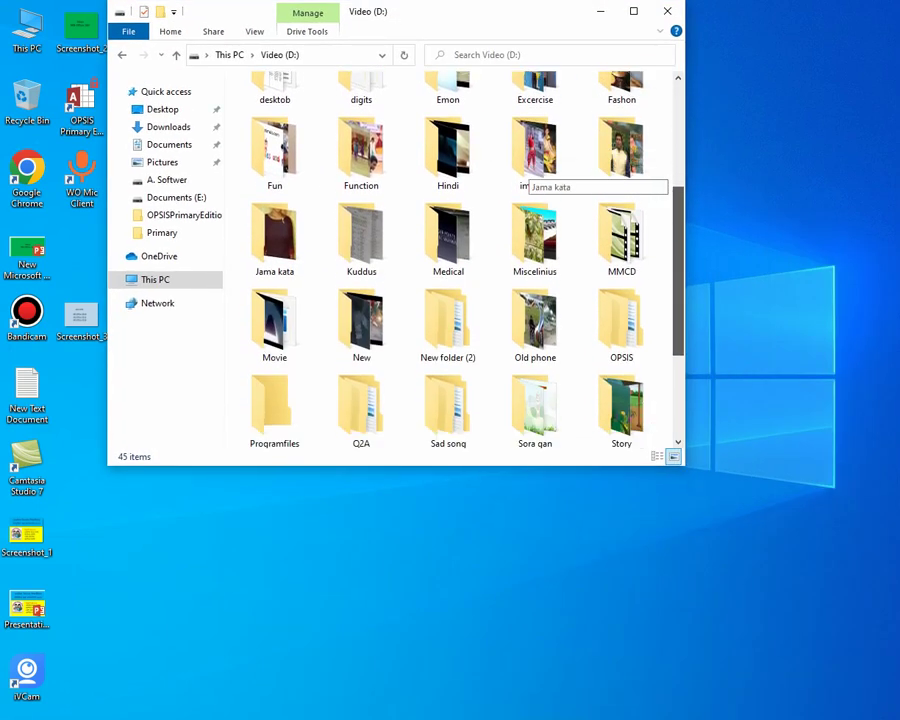
pyautogui.scroll(-2, 530, 175)
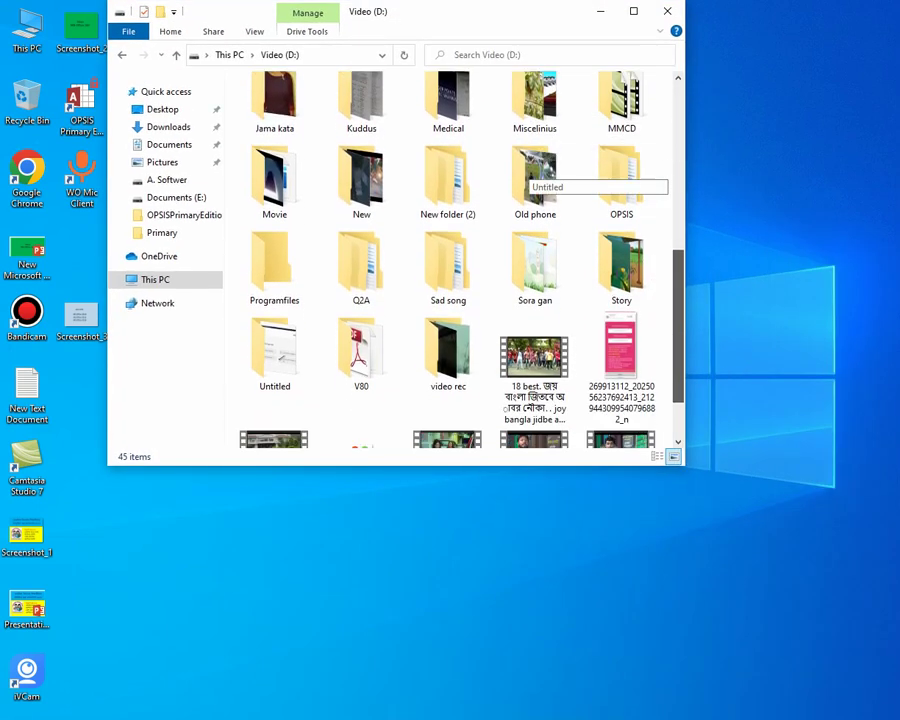
pyautogui.scroll(-1, 525, 180)
pyautogui.scroll(3, 525, 180)
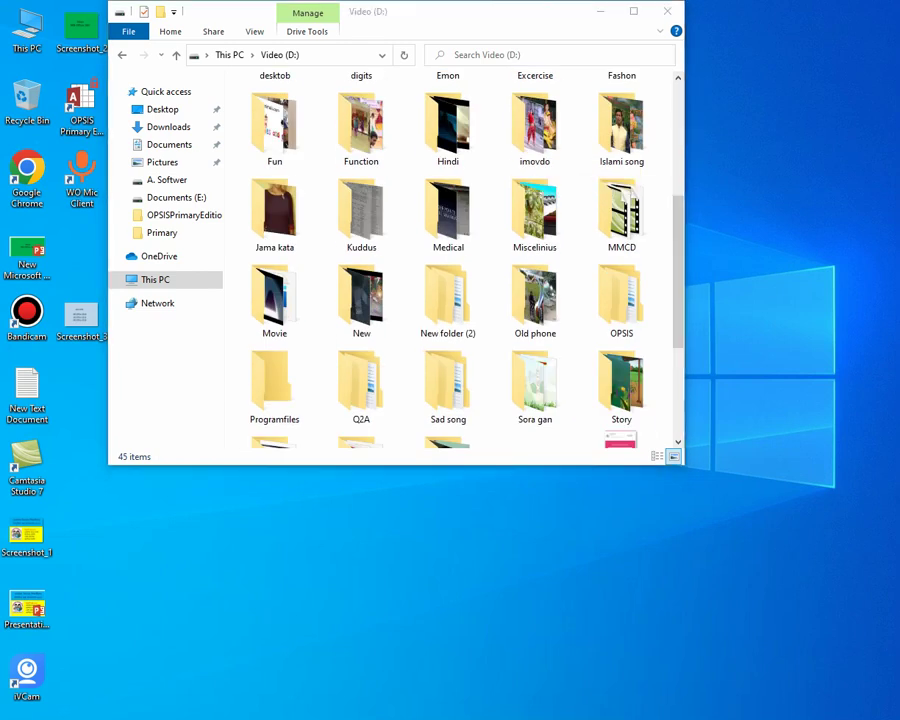
pyautogui.moveTo(576, 259)
pyautogui.mouseDown()
pyautogui.moveTo(591, 301)
pyautogui.moveTo(646, 346)
pyautogui.moveTo(662, 346)
pyautogui.mouseUp()
pyautogui.doubleClick(621, 300)
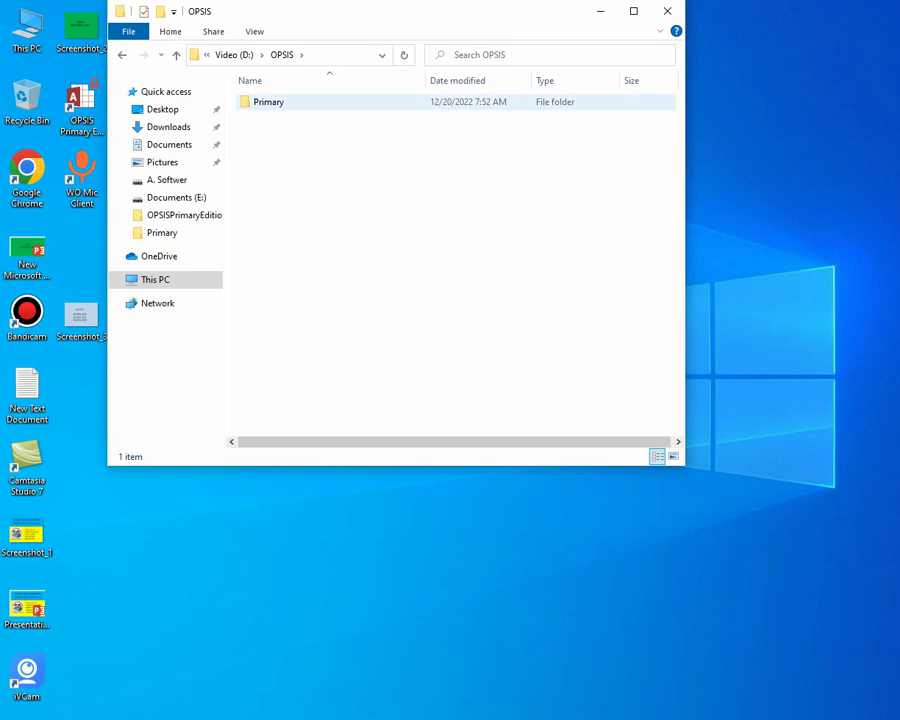
pyautogui.doubleClick(268, 102)
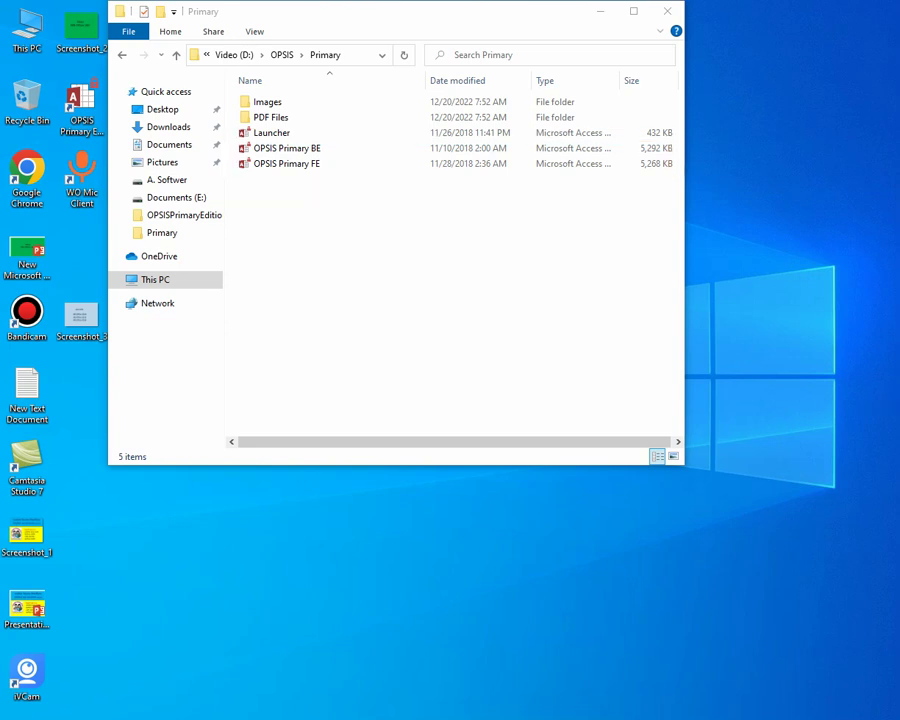
# Replace the OPSIS Primary FE and OPSIS Primary BE databases in the Primary folder by deleting them and pasting the copied versions.
pyautogui.click(286, 163)
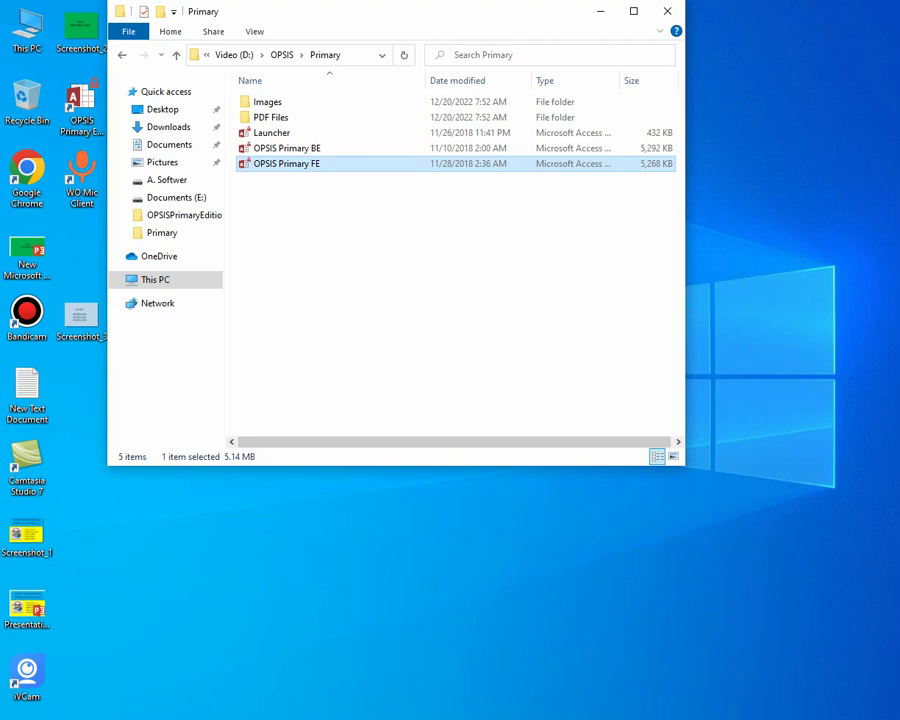
pyautogui.rightClick(600, 168)
pyautogui.click(640, 436)
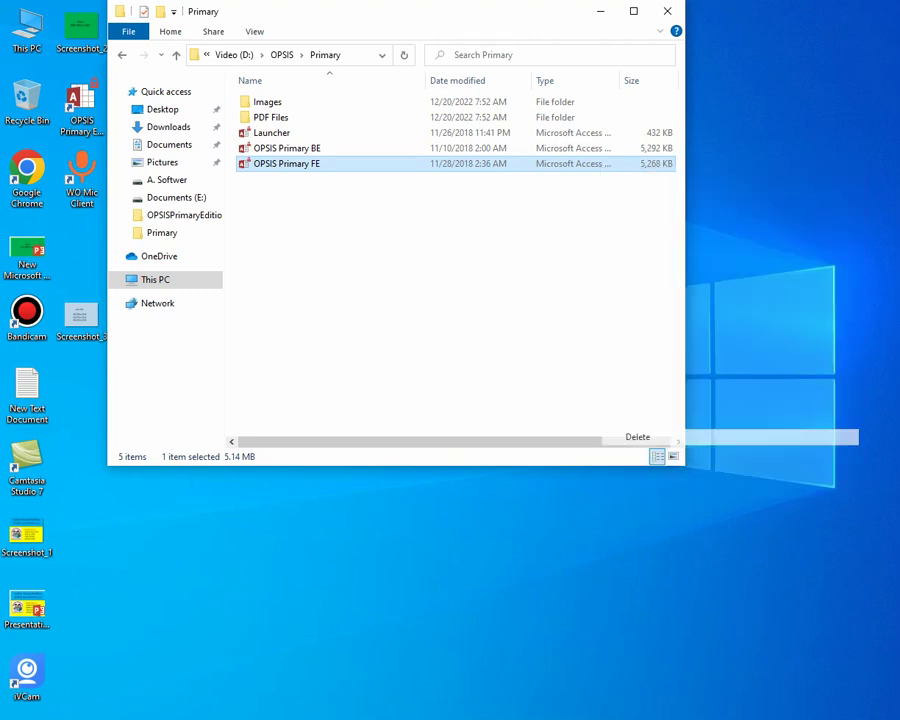
pyautogui.click(474, 148)
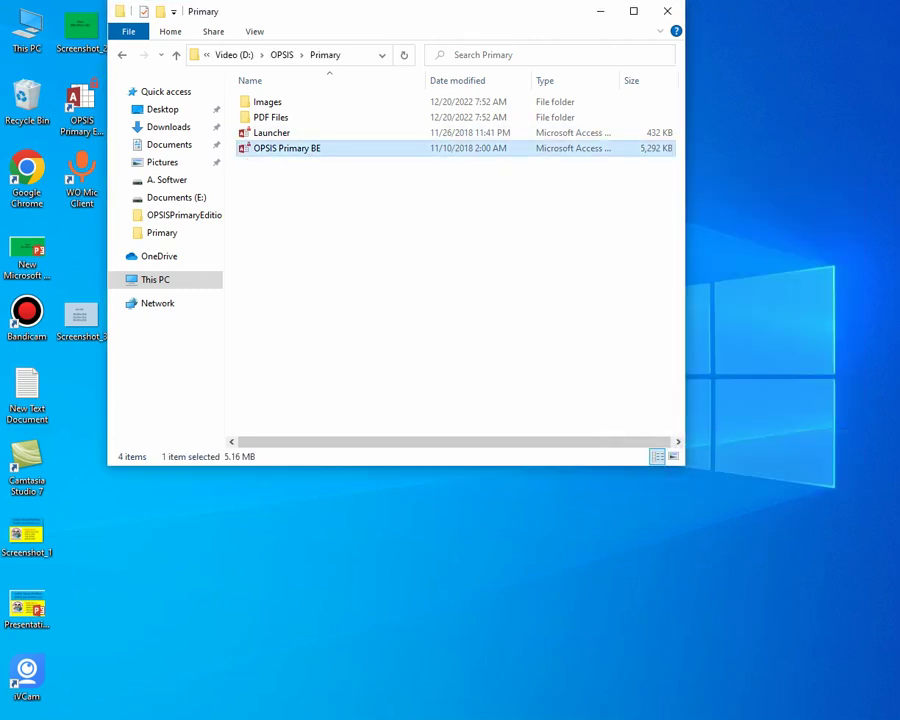
pyautogui.rightClick(474, 147)
pyautogui.click(512, 412)
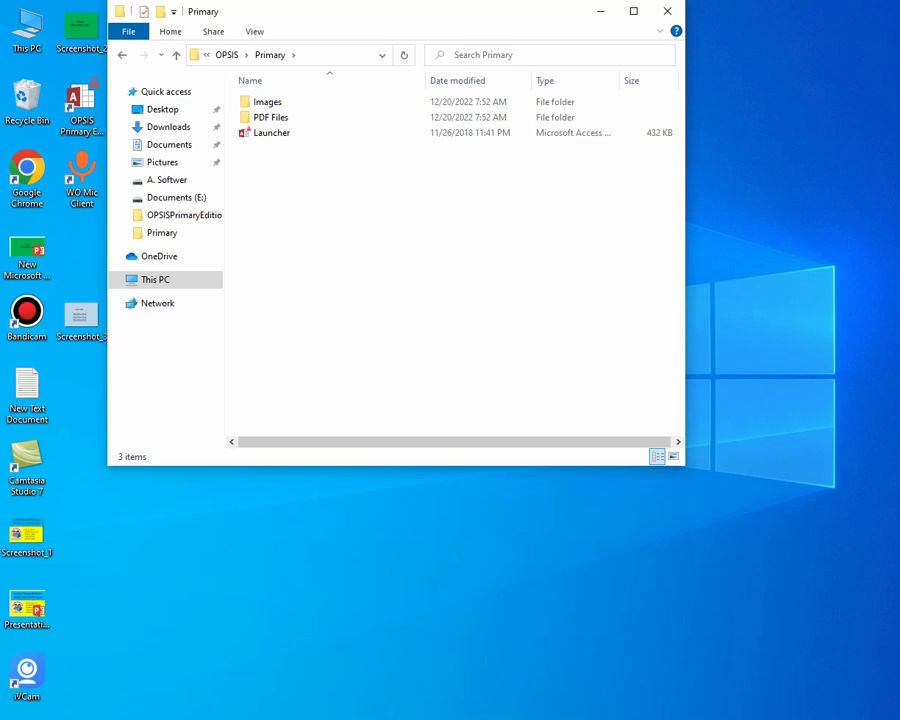
pyautogui.rightClick(441, 200)
pyautogui.click(476, 299)
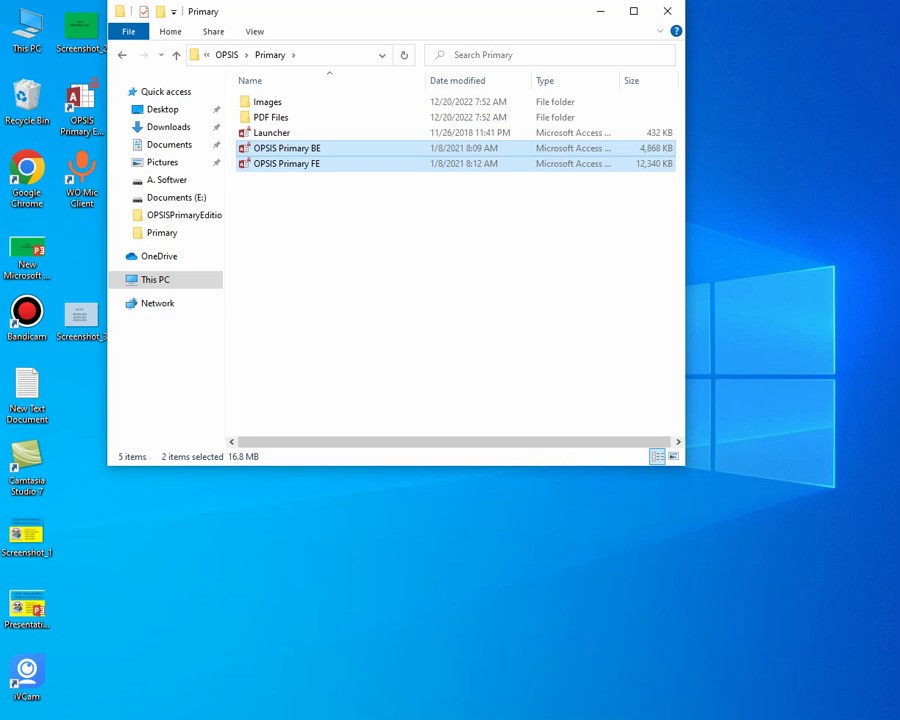
# Close the Primary folder window, then open the desktop's OPSISPrimaryEdition261 folder and maximize its window.
pyautogui.press('Escape')
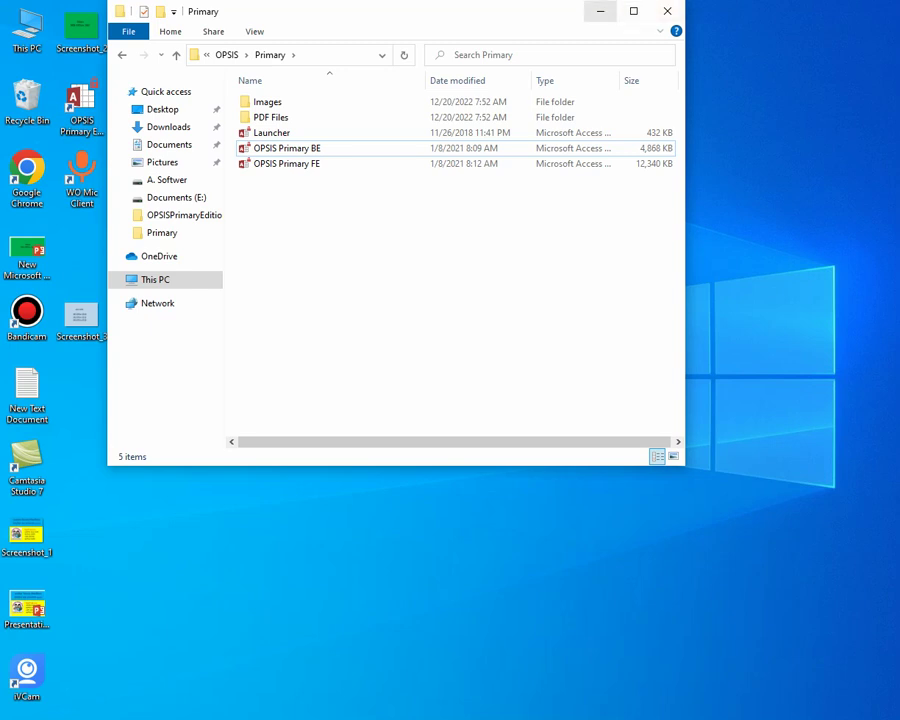
pyautogui.click(667, 11)
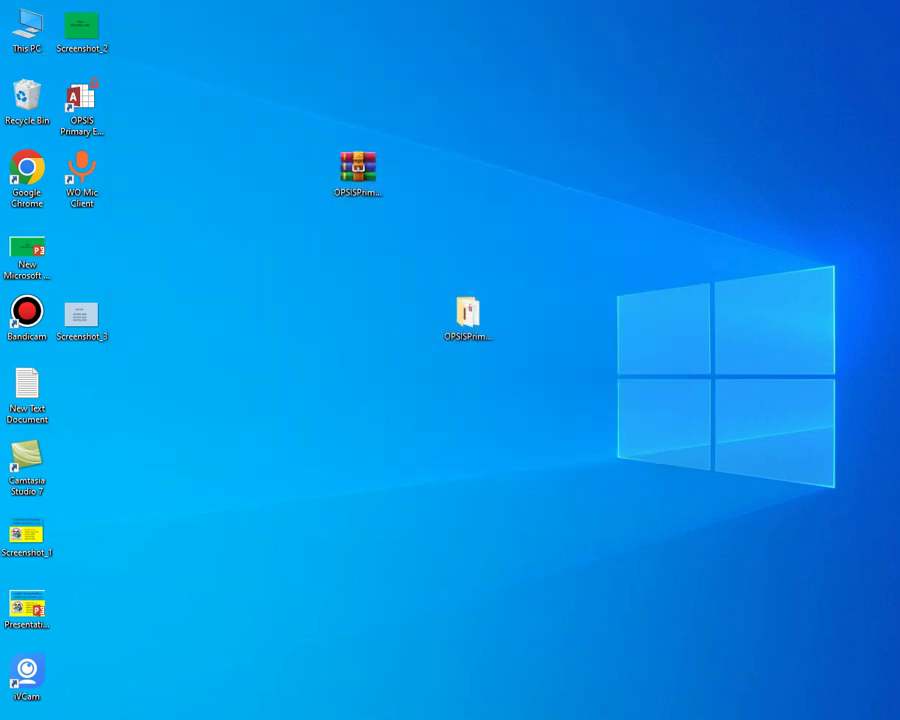
pyautogui.doubleClick(467, 313)
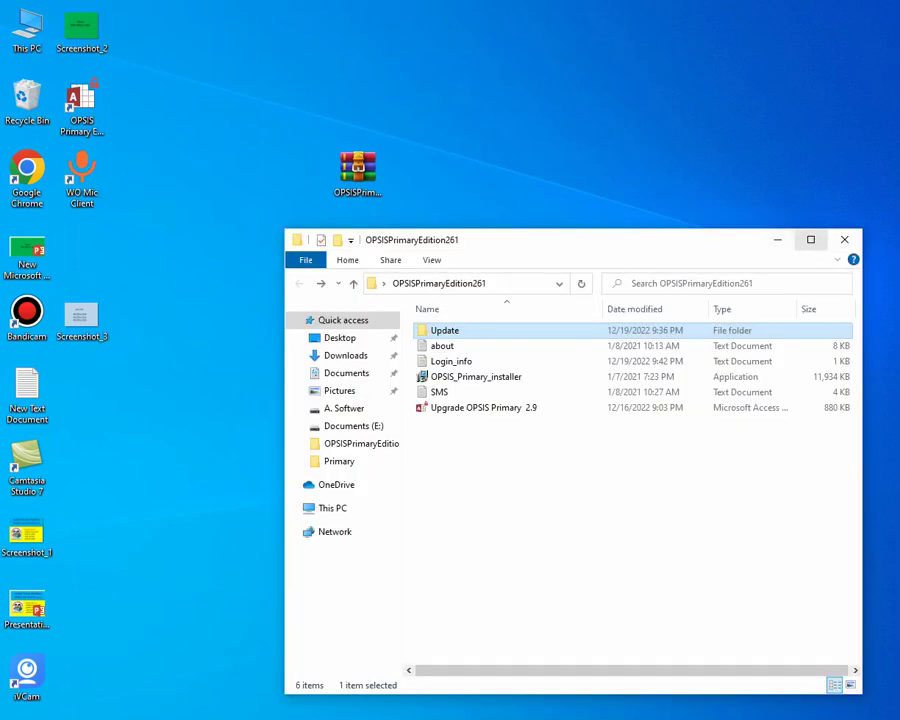
pyautogui.click(810, 239)
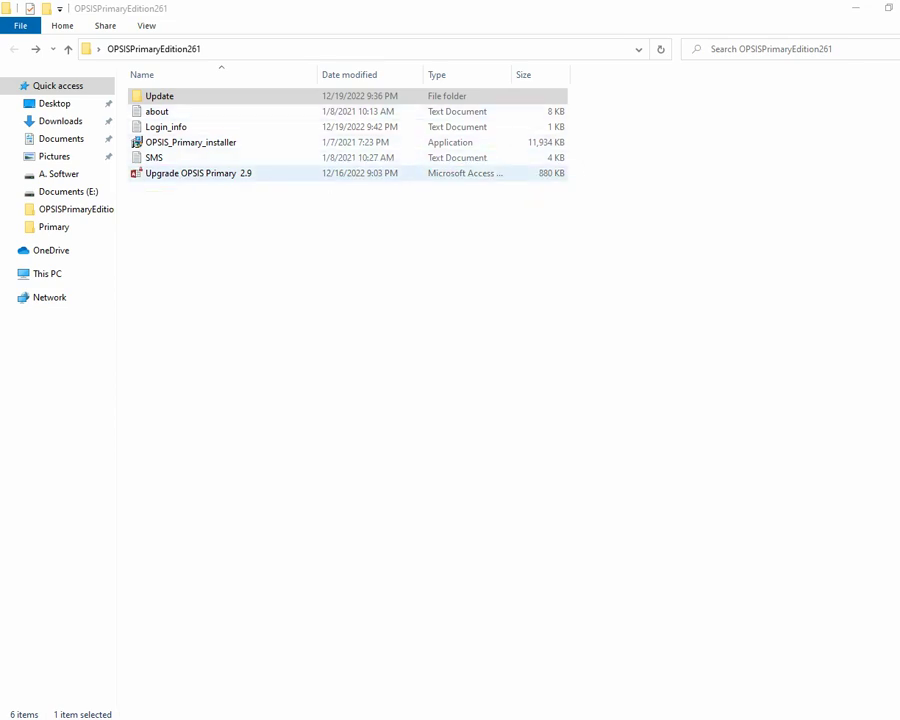
# Open the Upgrade OPSIS Primary 2.9 database despite the security notice and try to upgrade OPSIS from it.
pyautogui.doubleClick(195, 173)
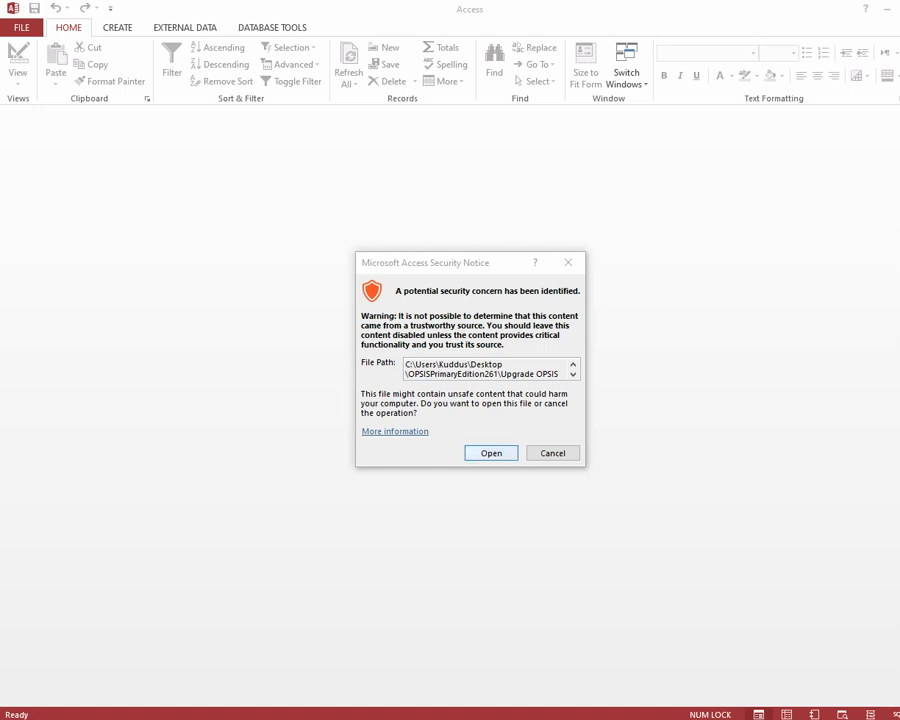
pyautogui.click(490, 453)
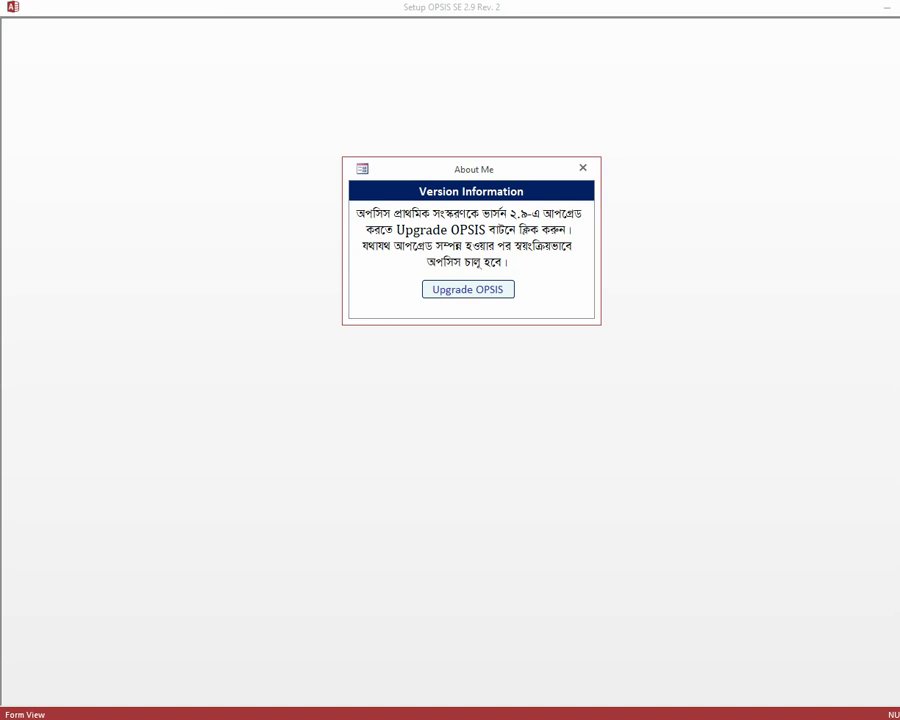
pyautogui.click(467, 289)
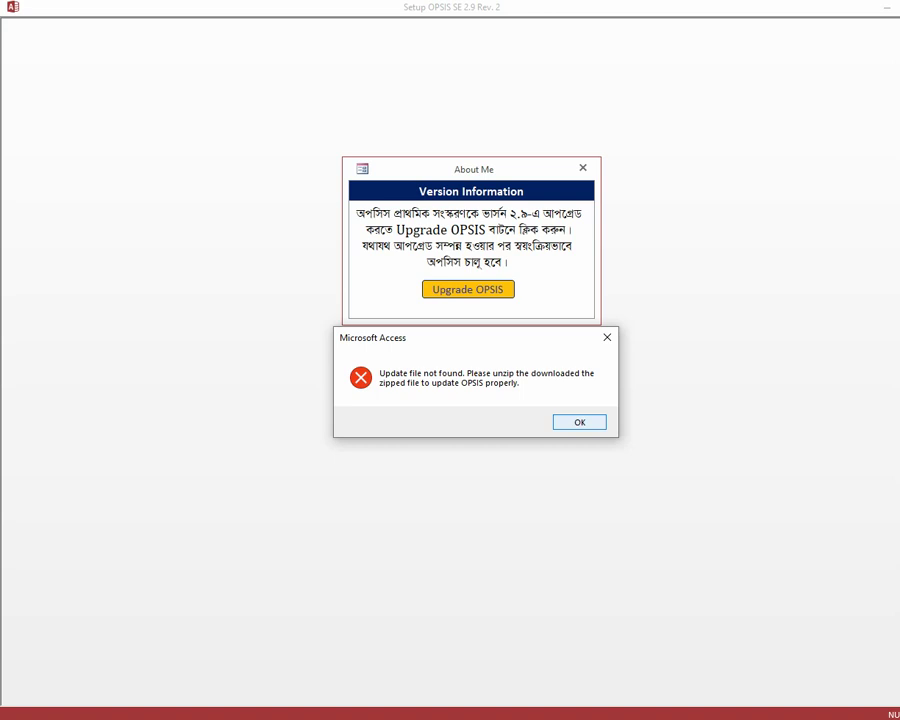
pyautogui.press('Return')
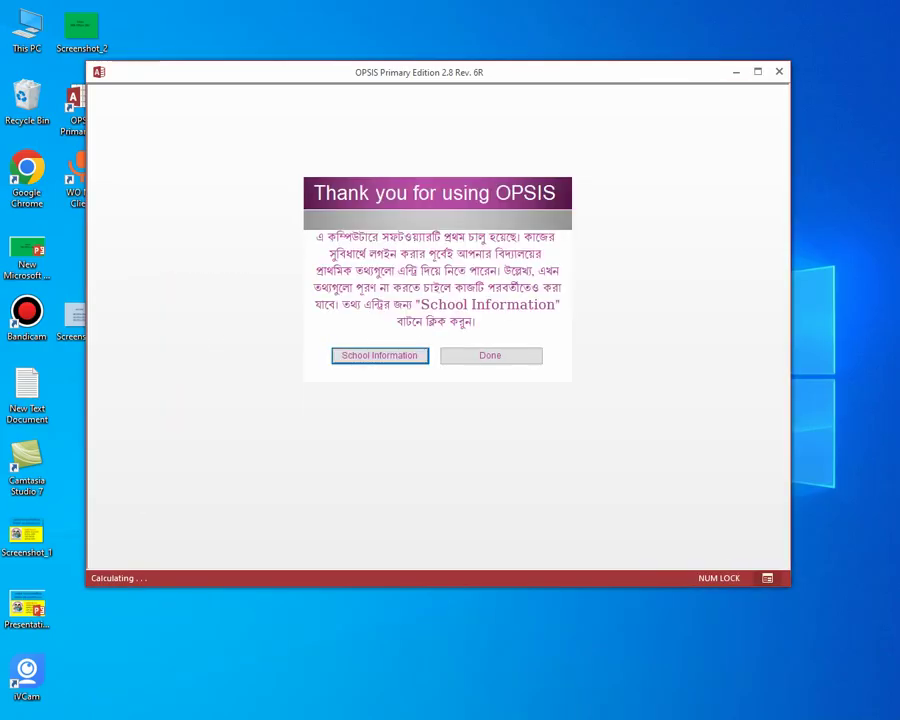
# Dismiss the first-run notice of OPSIS Primary Edition 2.8 without entering school information, and quit the program from its login window.
pyautogui.press('Tab')
pyautogui.press('Return')
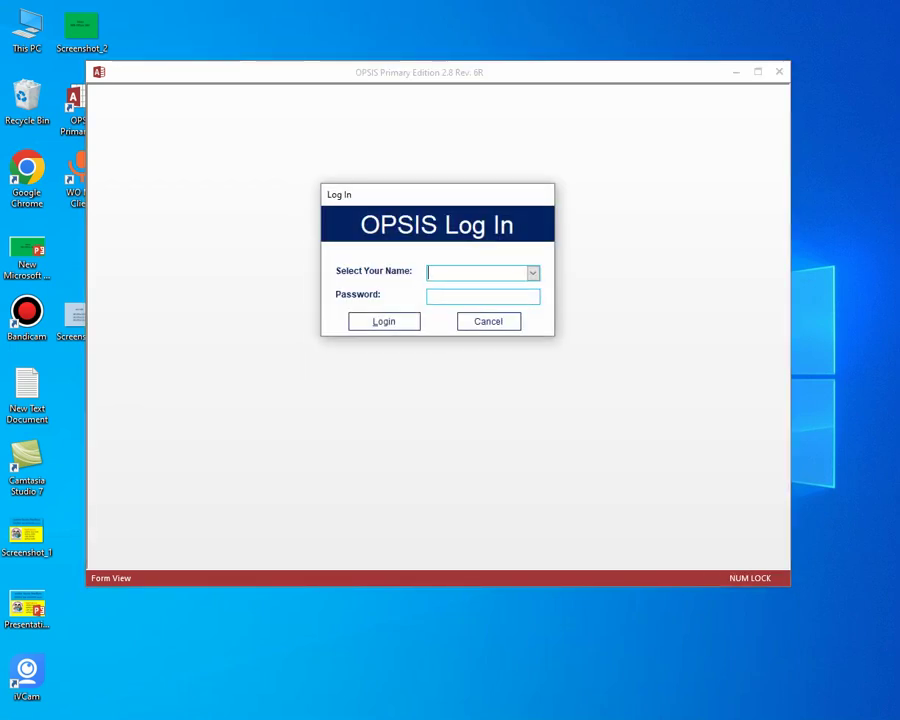
pyautogui.click(488, 321)
pyautogui.press('Return')
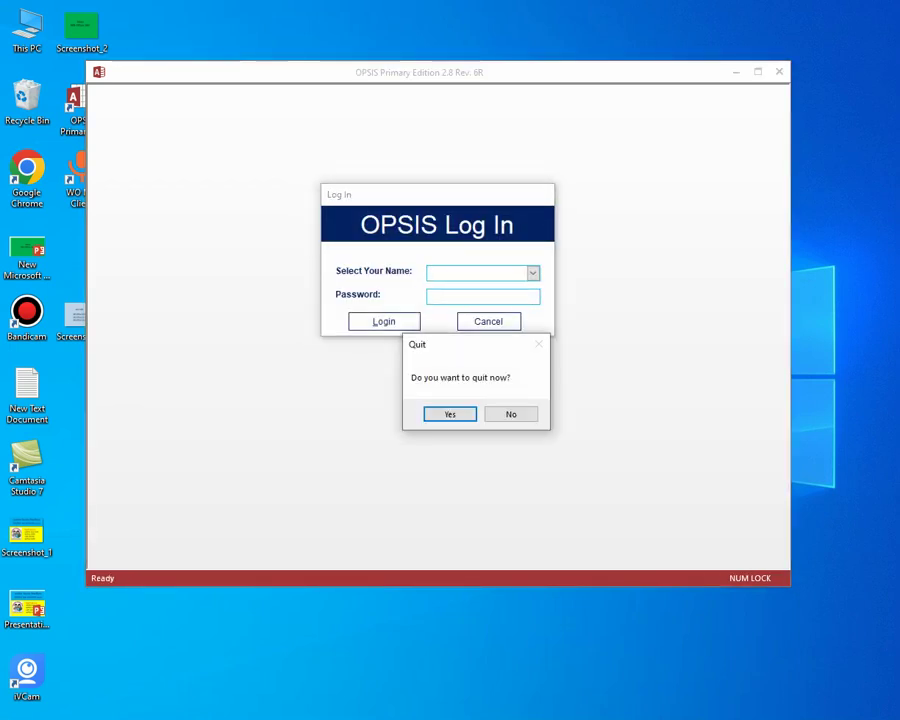
pyautogui.press('Return')
pyautogui.click(329, 227)
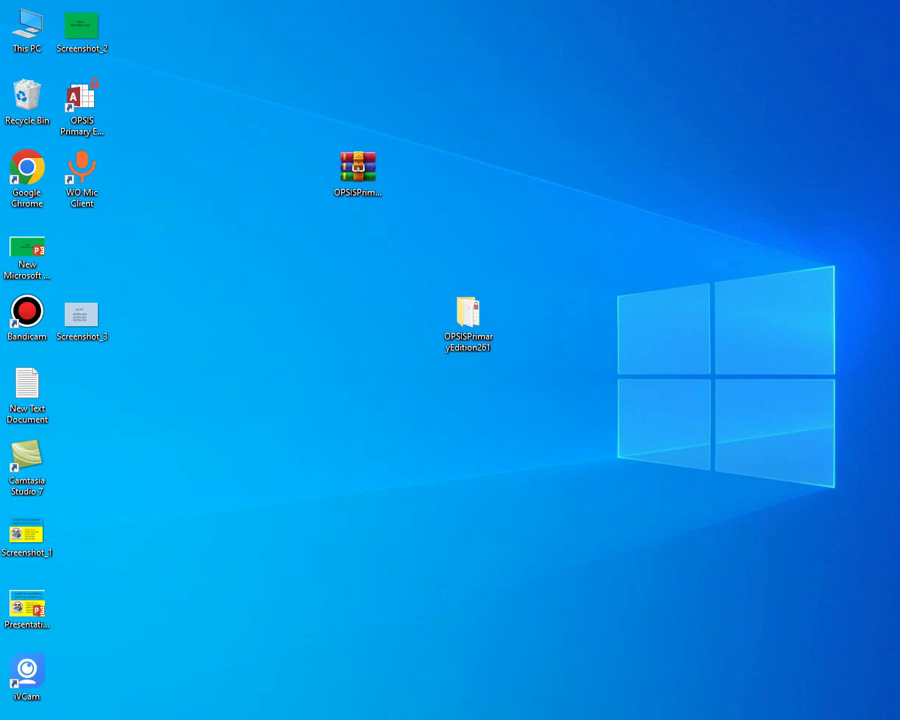
pyautogui.click(357, 172)
pyautogui.rightClick(361, 169)
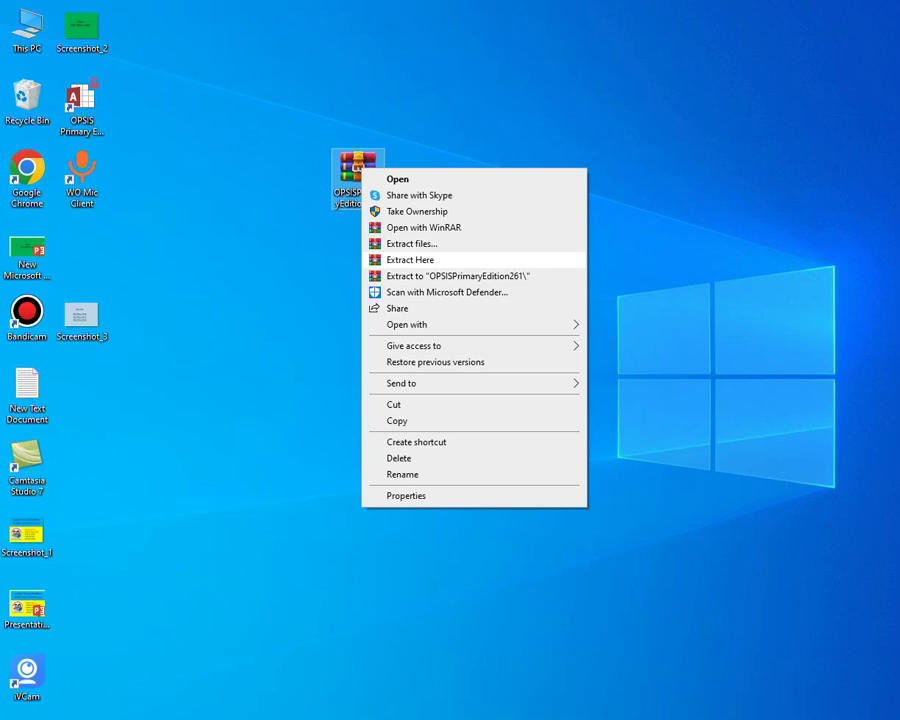
pyautogui.click(410, 259)
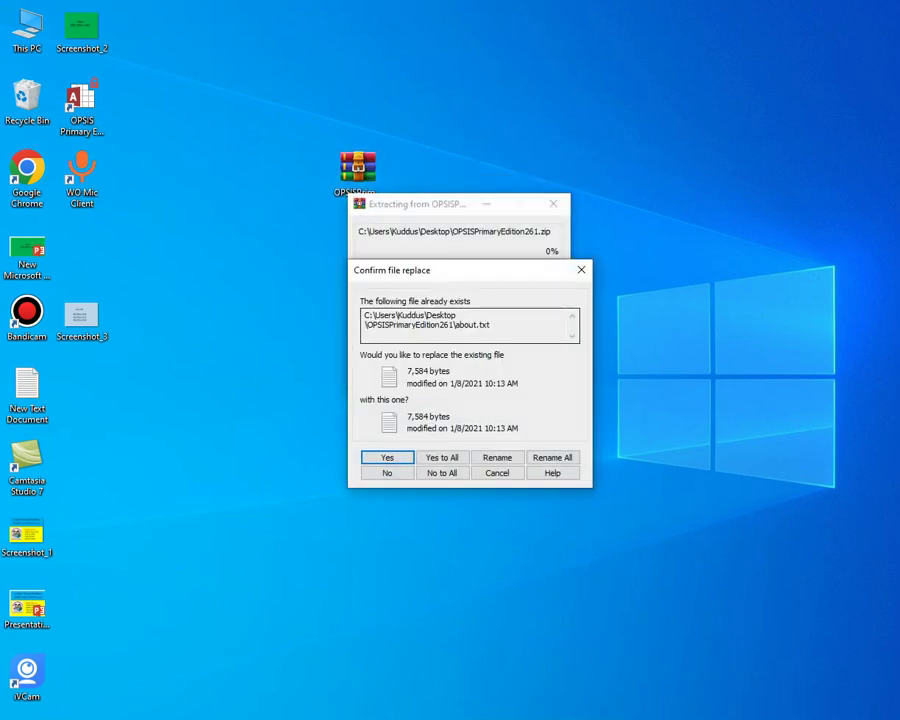
pyautogui.click(581, 269)
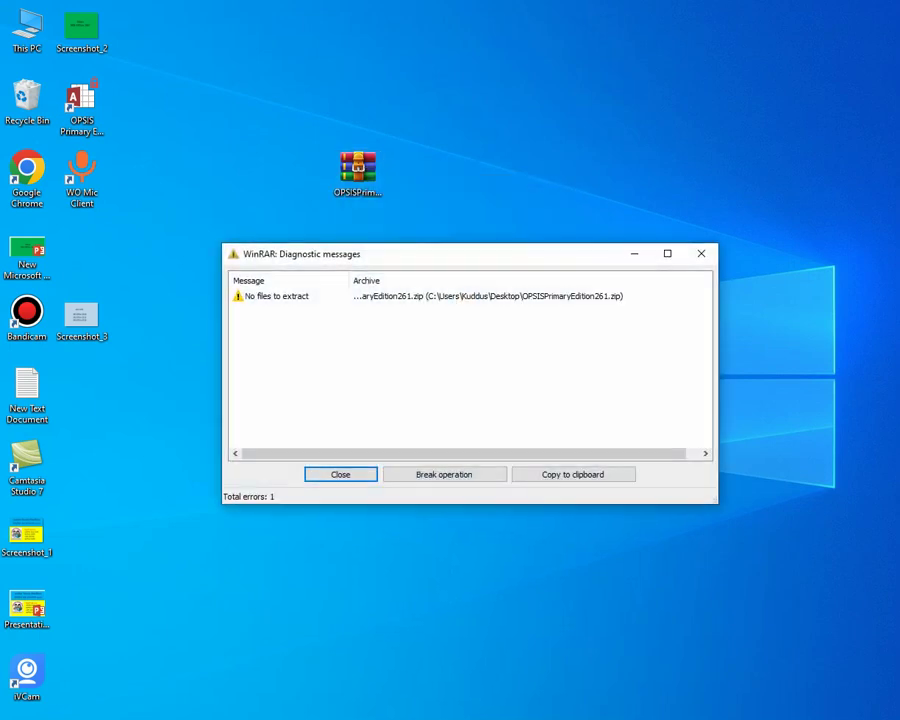
pyautogui.click(697, 253)
pyautogui.press('Return')
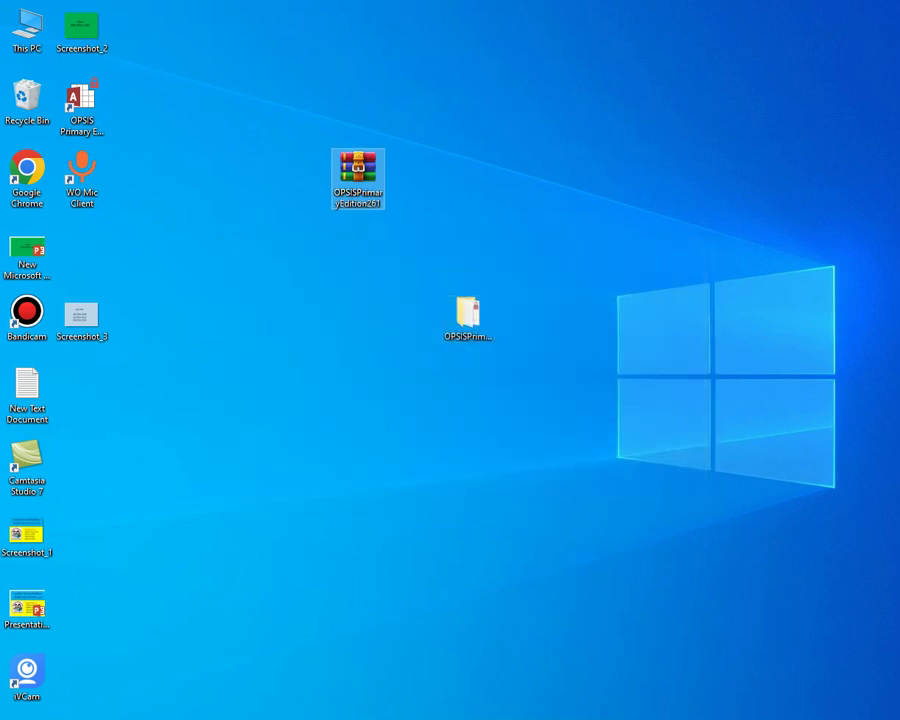
# Delete the extracted OPSISPrimaryEdition261 folder and extract the OPSISPrimaryEdition261 archive directly onto the desktop again.
pyautogui.rightClick(471, 313)
pyautogui.click(511, 617)
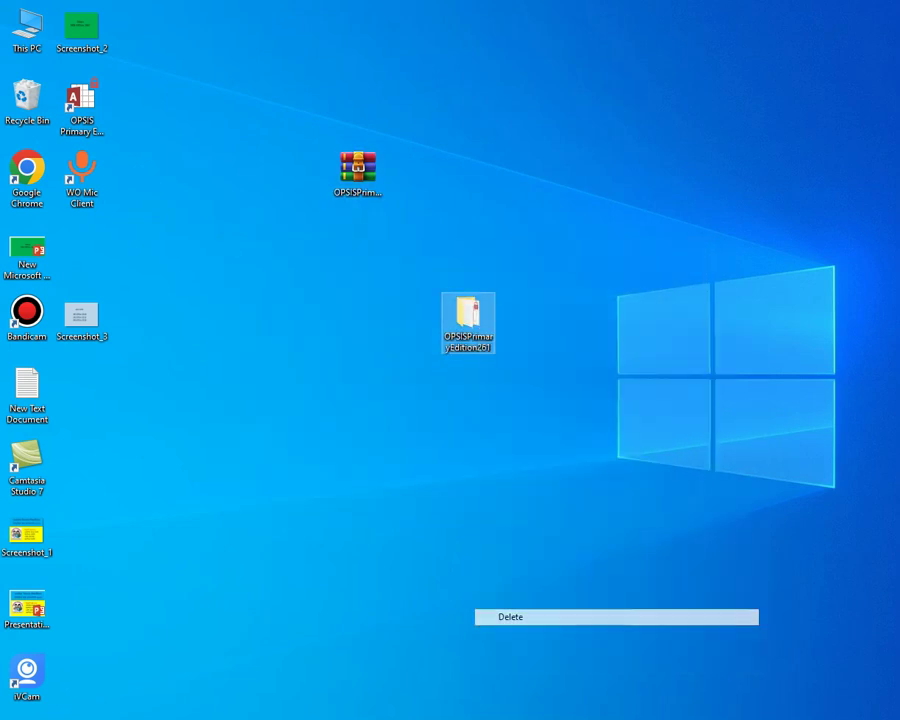
pyautogui.rightClick(360, 158)
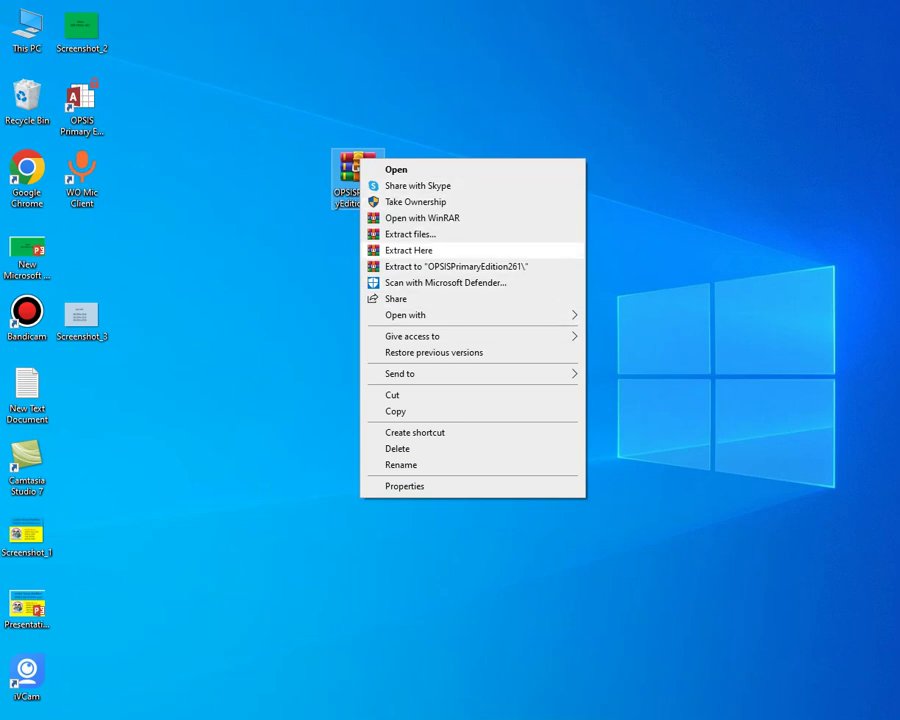
pyautogui.click(409, 250)
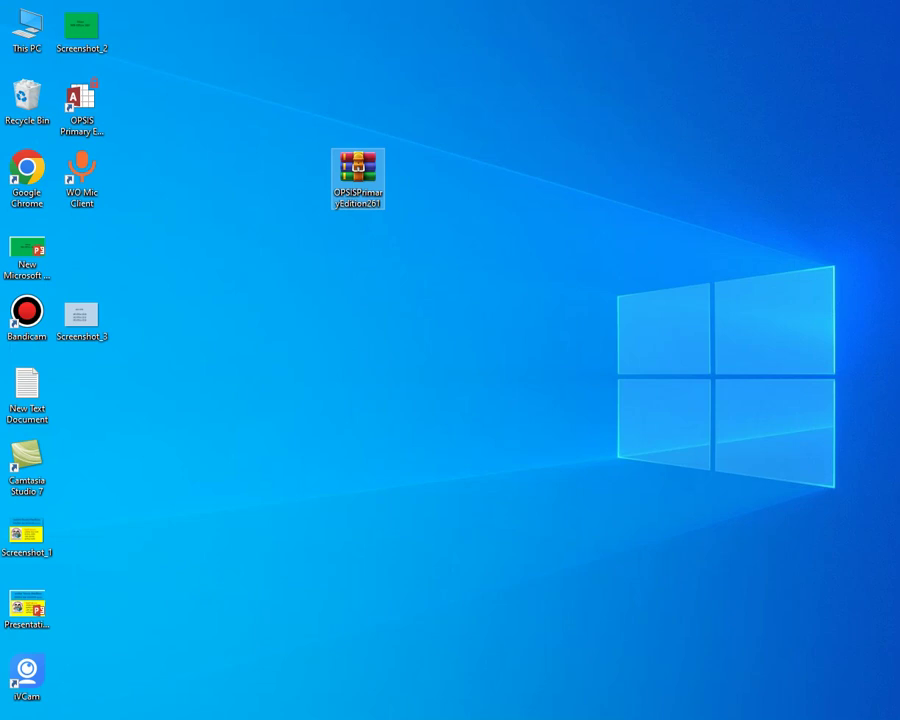
# Open Upgrade OPSIS Primary 2.9 from the freshly extracted OPSISPrimaryEdition261 folder, accept the security notice and try the upgrade again.
pyautogui.doubleClick(82, 246)
pyautogui.press('Return')
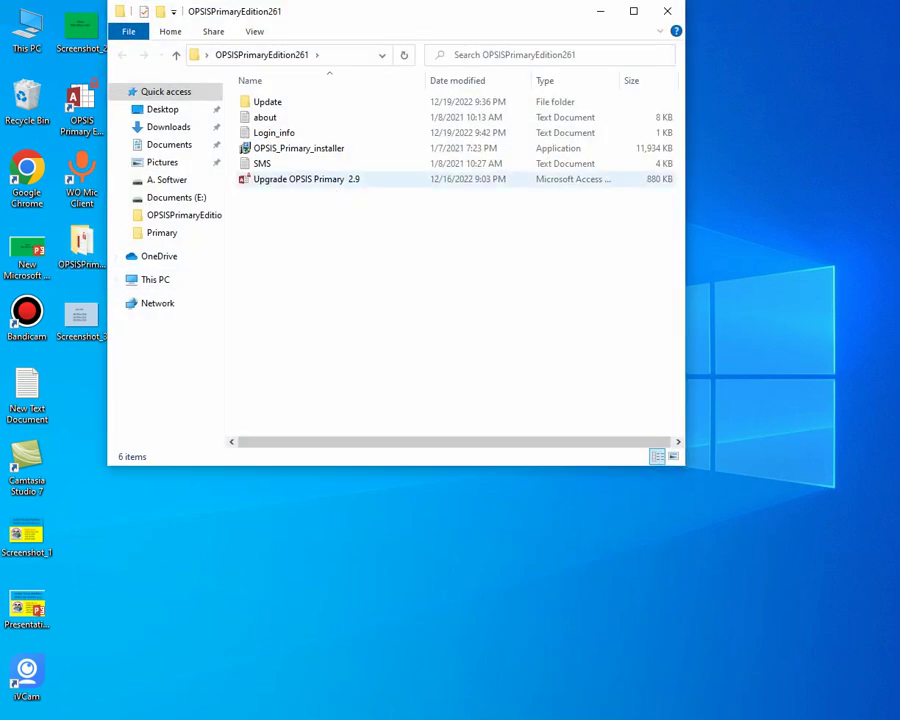
pyautogui.click(306, 179)
pyautogui.click(306, 179)
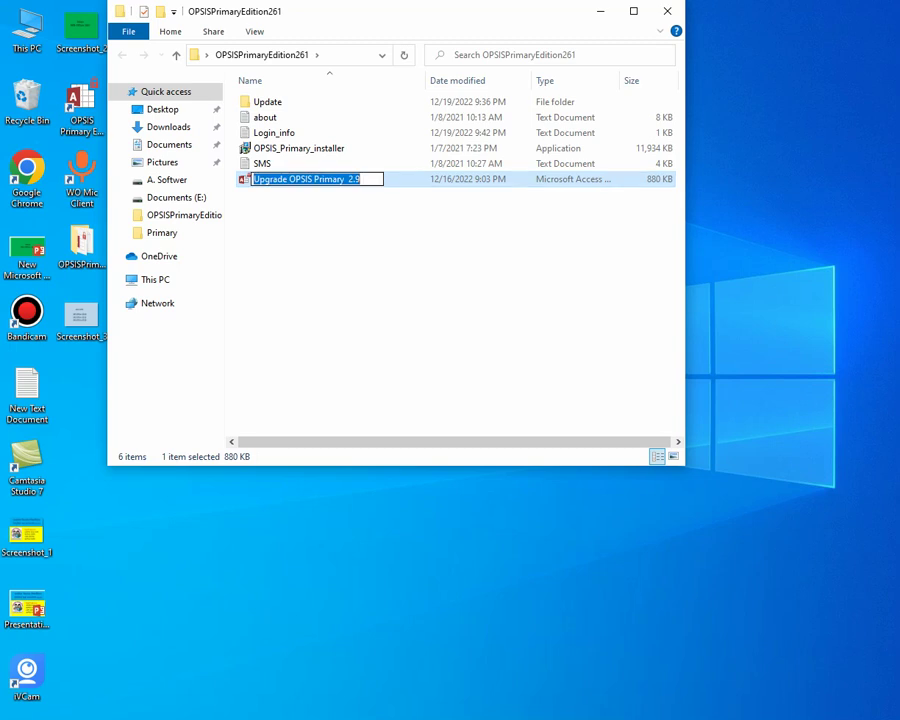
pyautogui.click(330, 230)
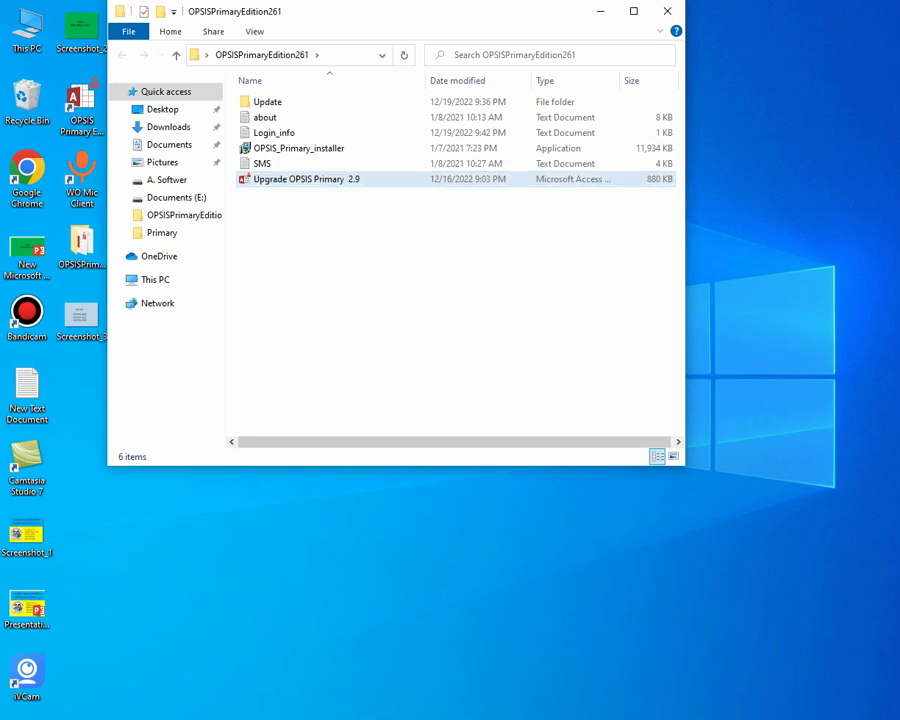
pyautogui.click(326, 179)
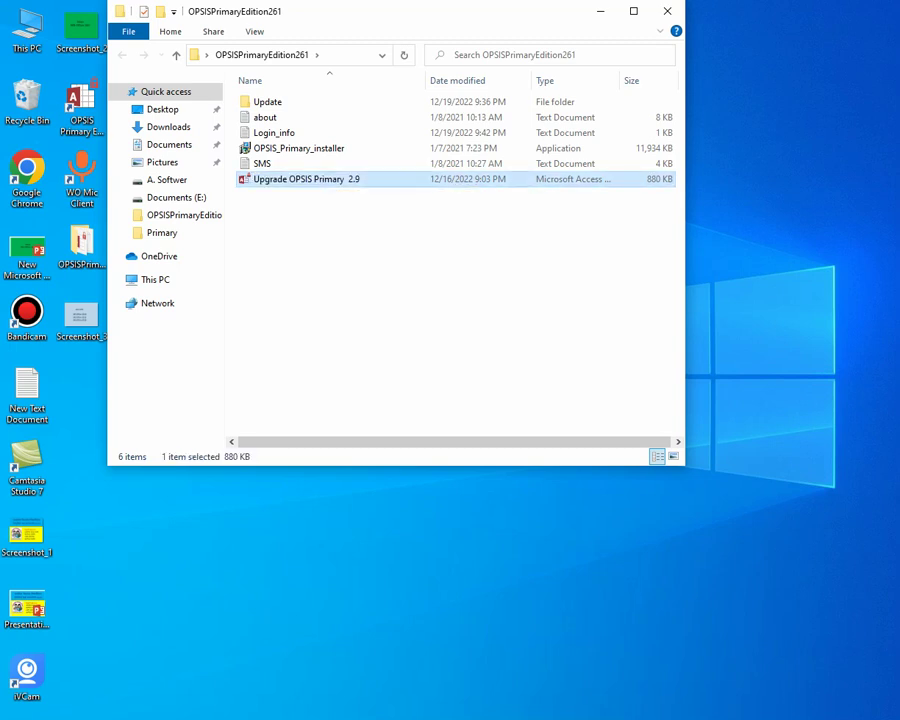
pyautogui.click(330, 230)
pyautogui.doubleClick(326, 179)
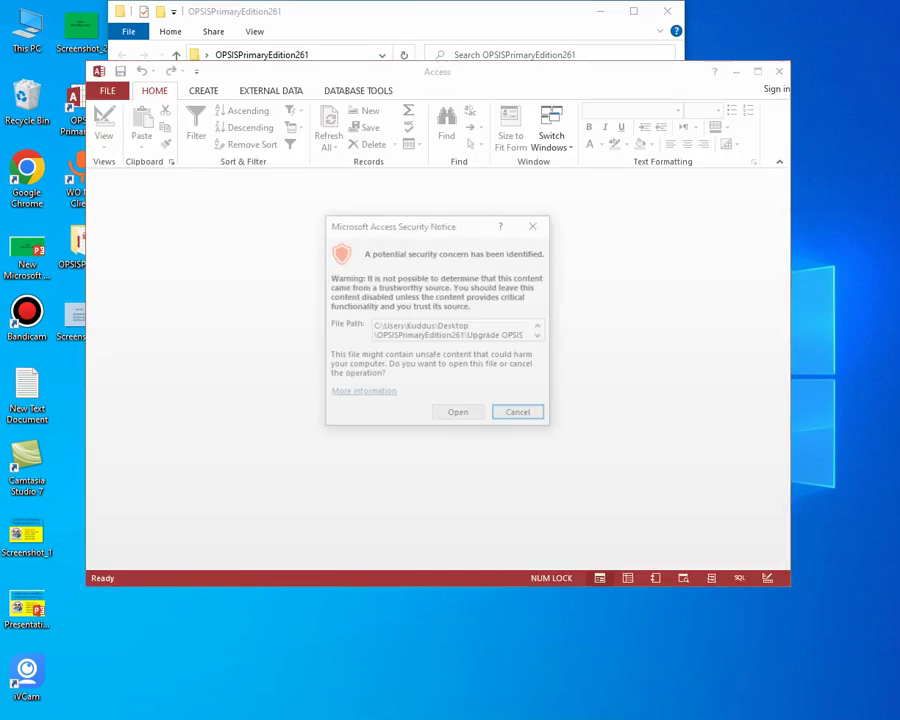
pyautogui.press('Return')
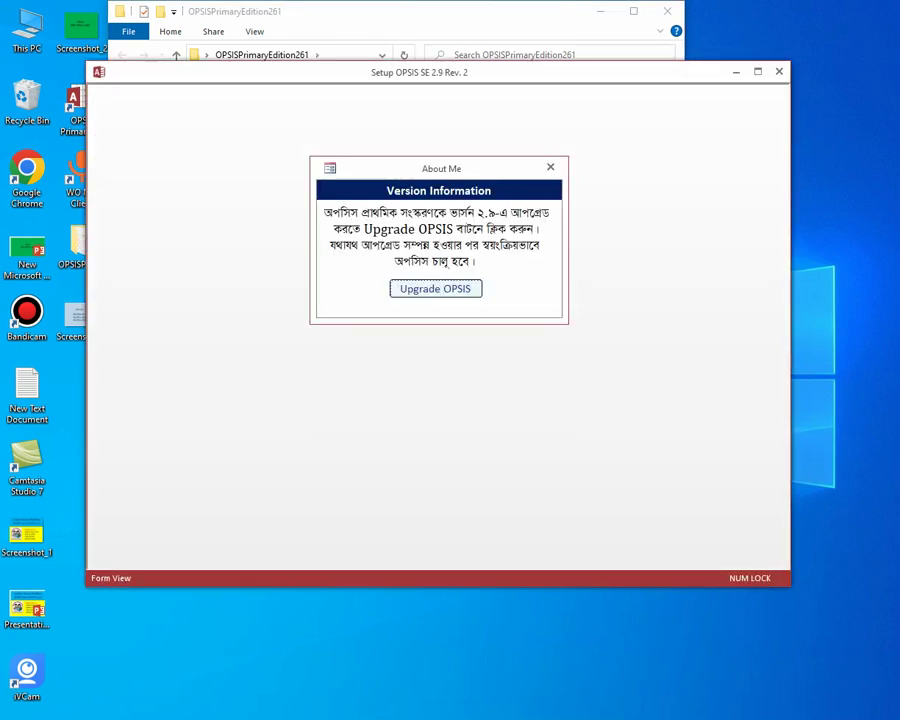
pyautogui.press('Return')
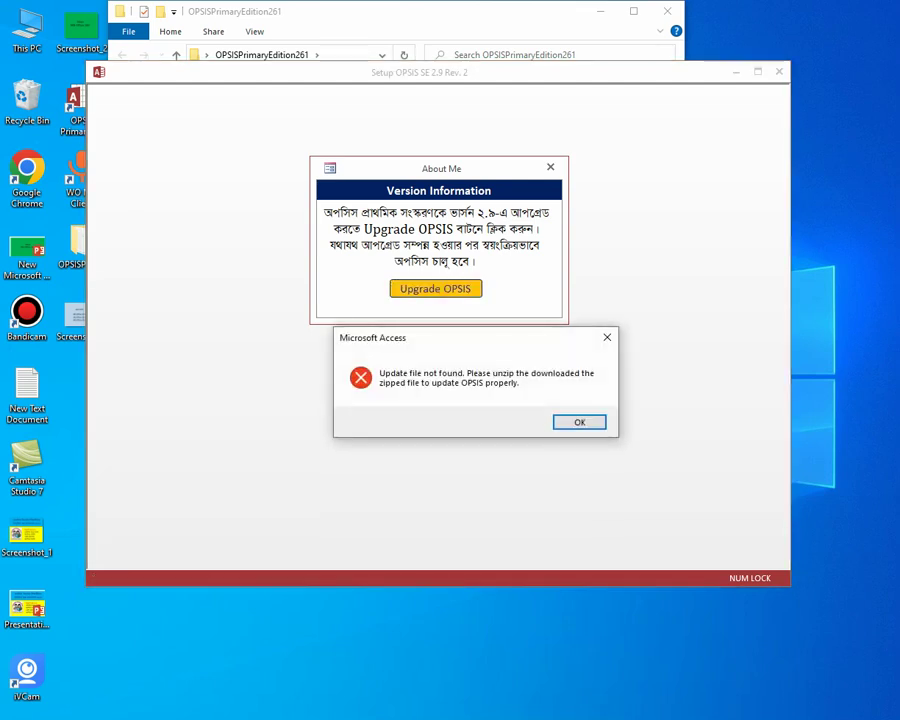
pyautogui.press('Return')
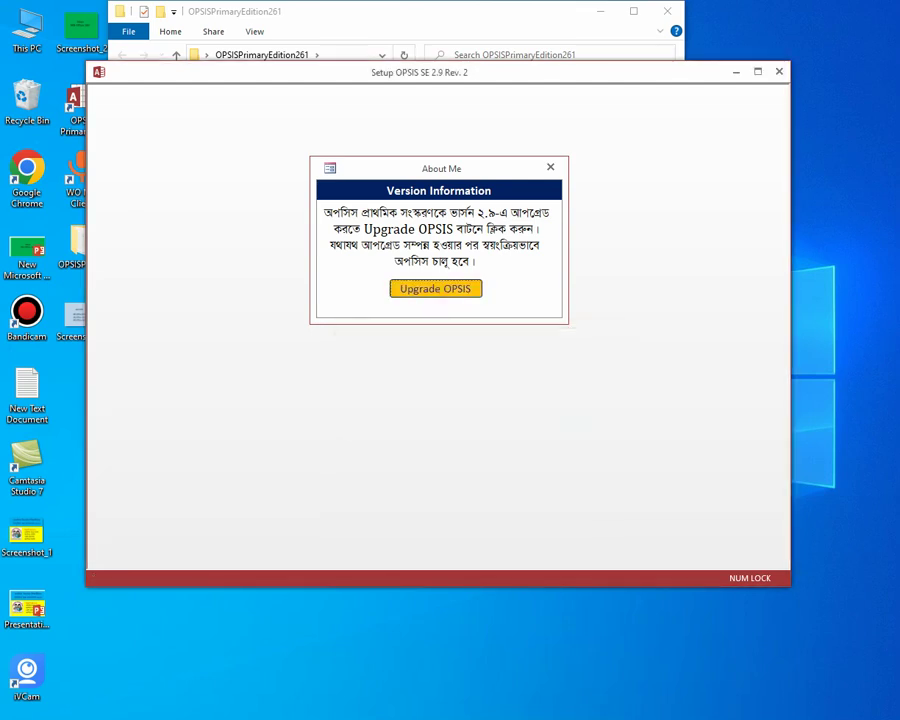
pyautogui.press('Return')
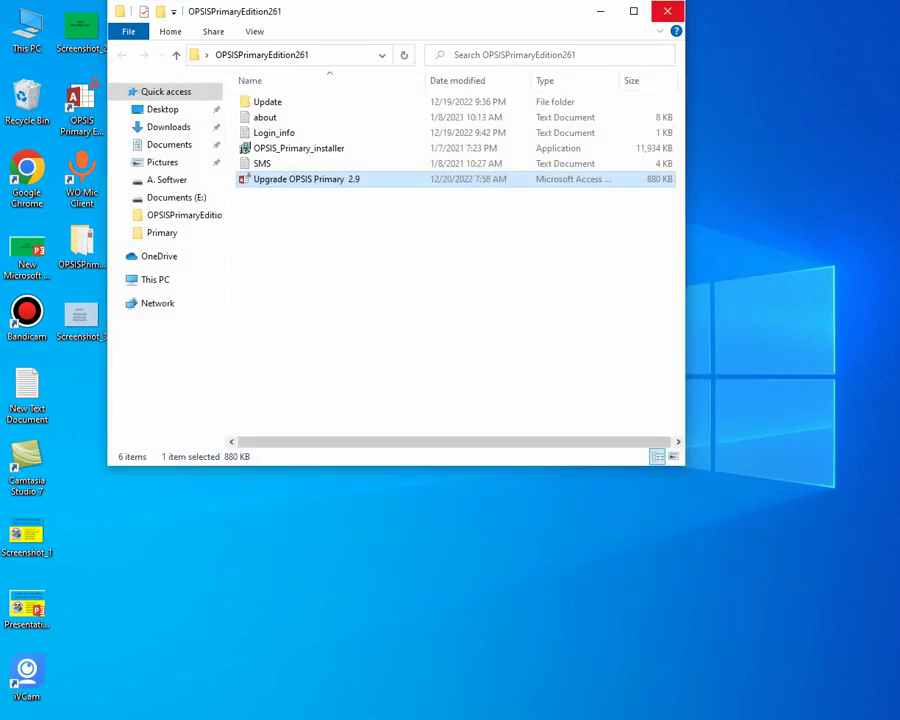
# Open the Documents (E:) drive from This PC and run its Upgrade OPSIS Primary 2.9 database, allowing it past the security notice.
pyautogui.click(82, 250)
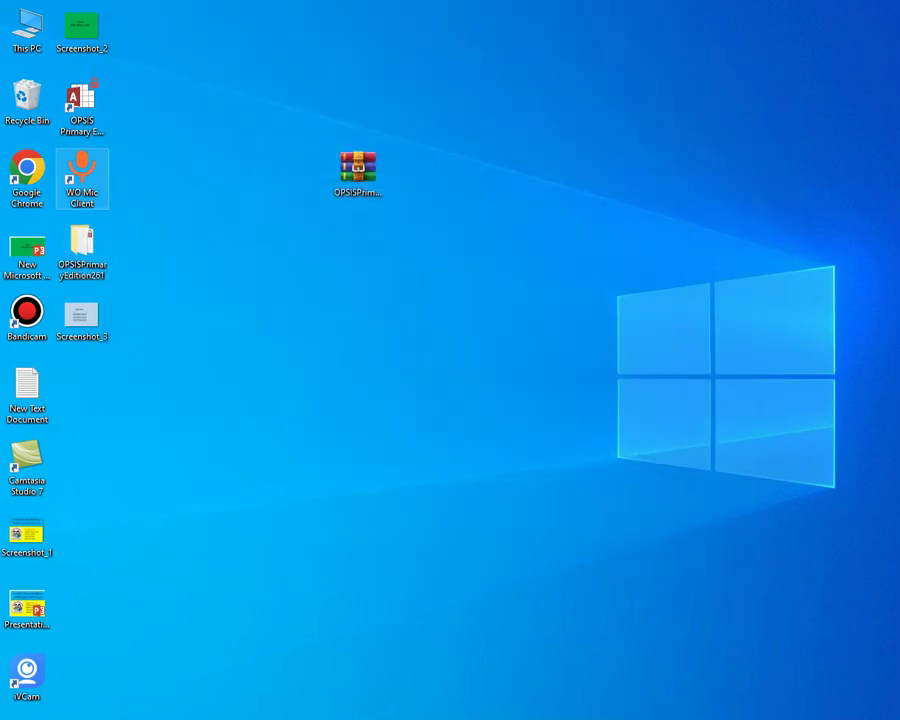
pyautogui.doubleClick(27, 28)
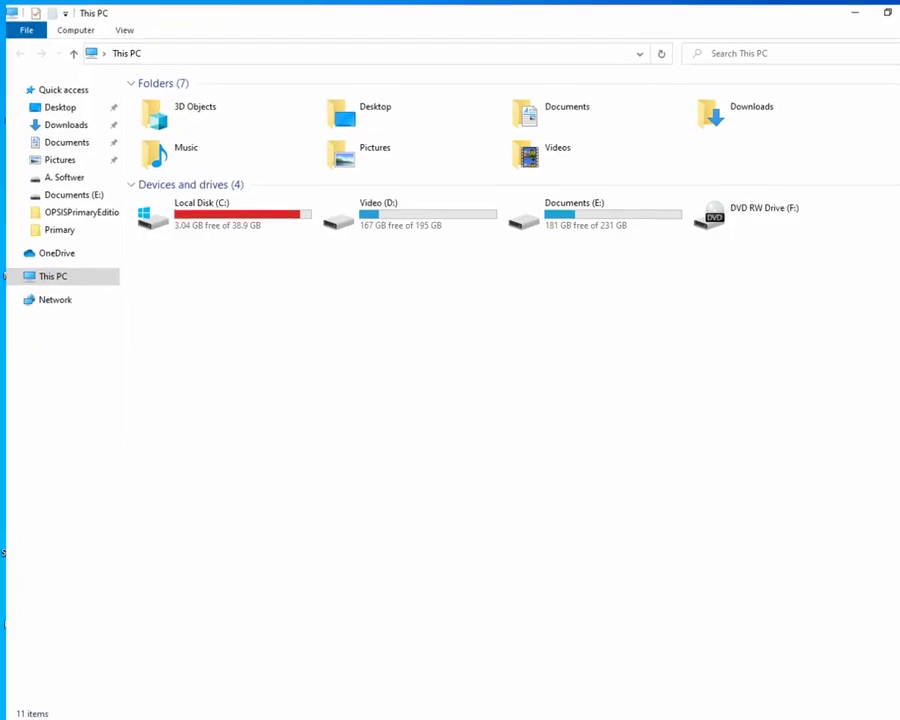
pyautogui.click(633, 12)
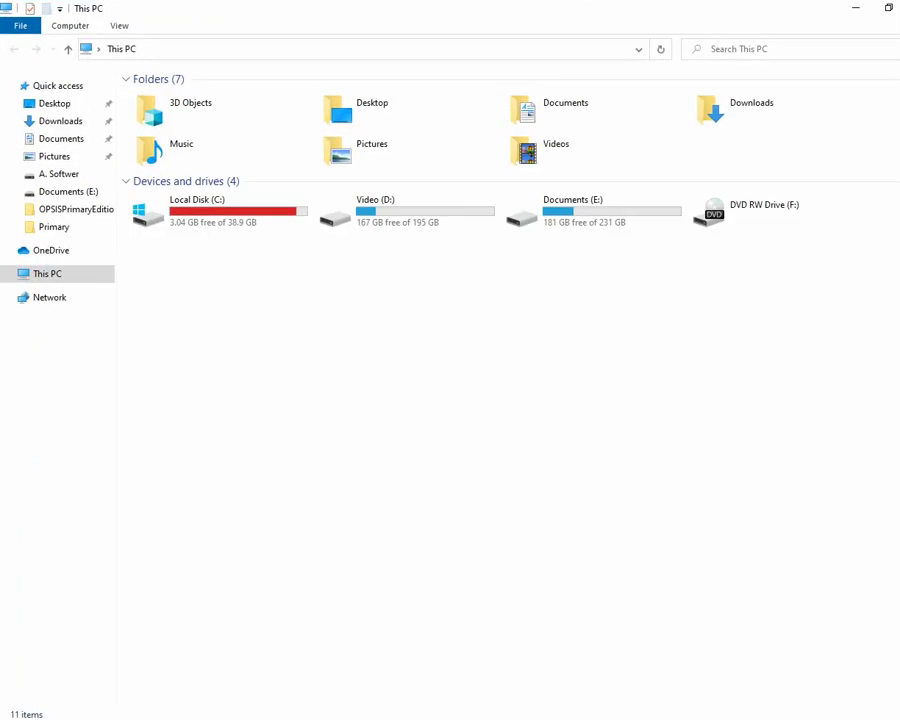
pyautogui.doubleClick(560, 210)
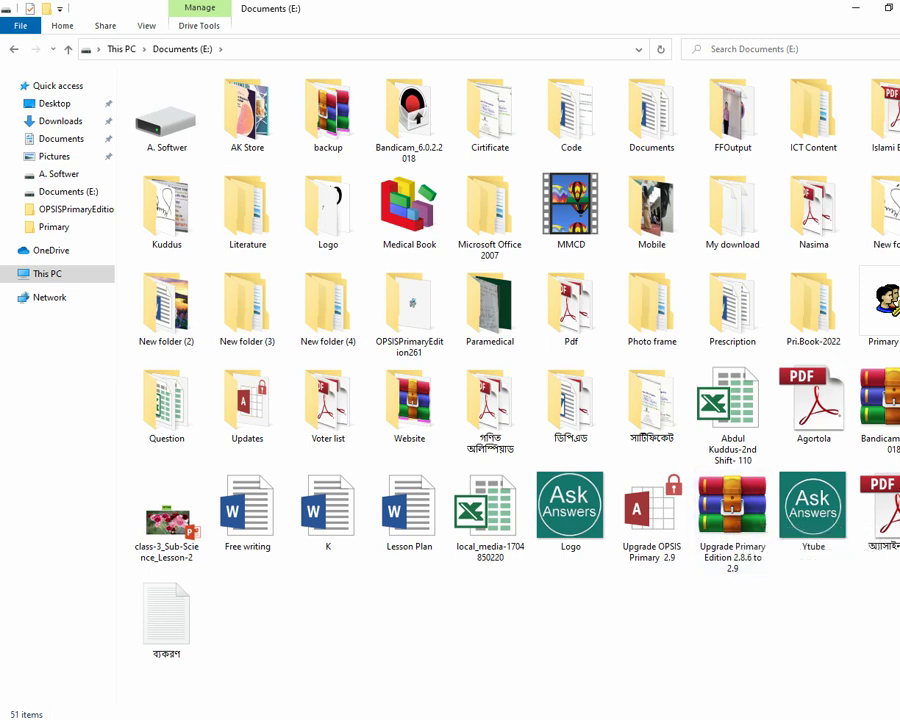
pyautogui.doubleClick(651, 515)
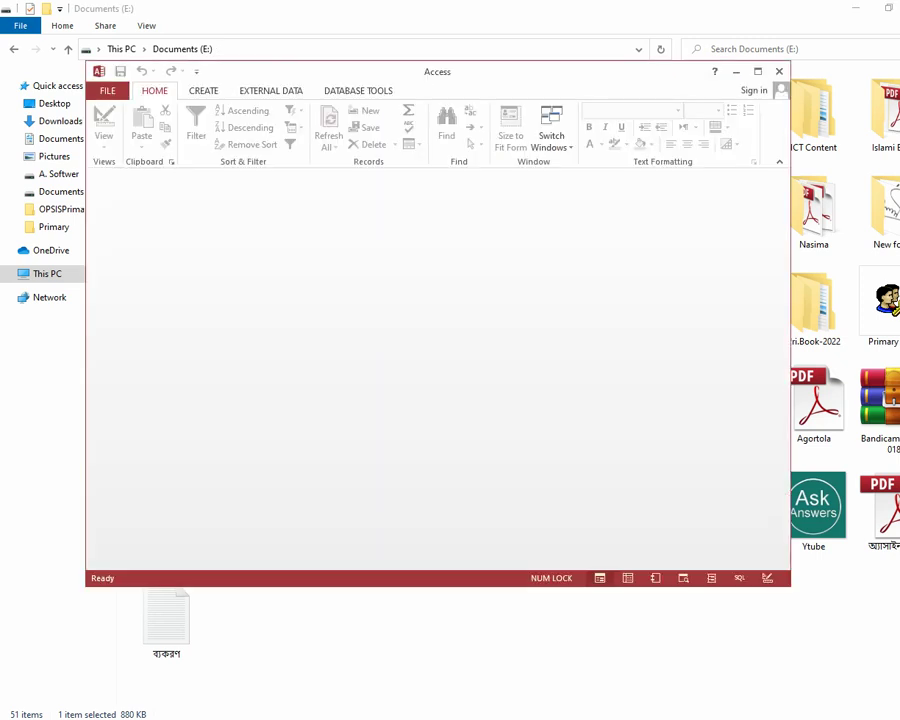
pyautogui.click(459, 414)
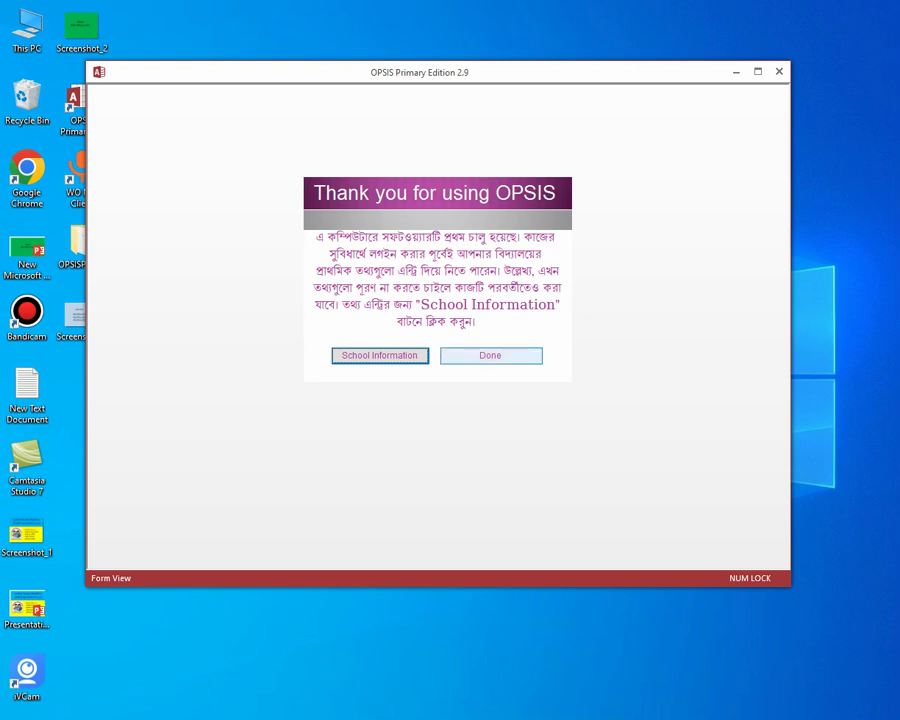
# Dismiss the first-run notice of OPSIS Primary Edition 2.9 and log in as OPSIS with the account password.
pyautogui.click(490, 355)
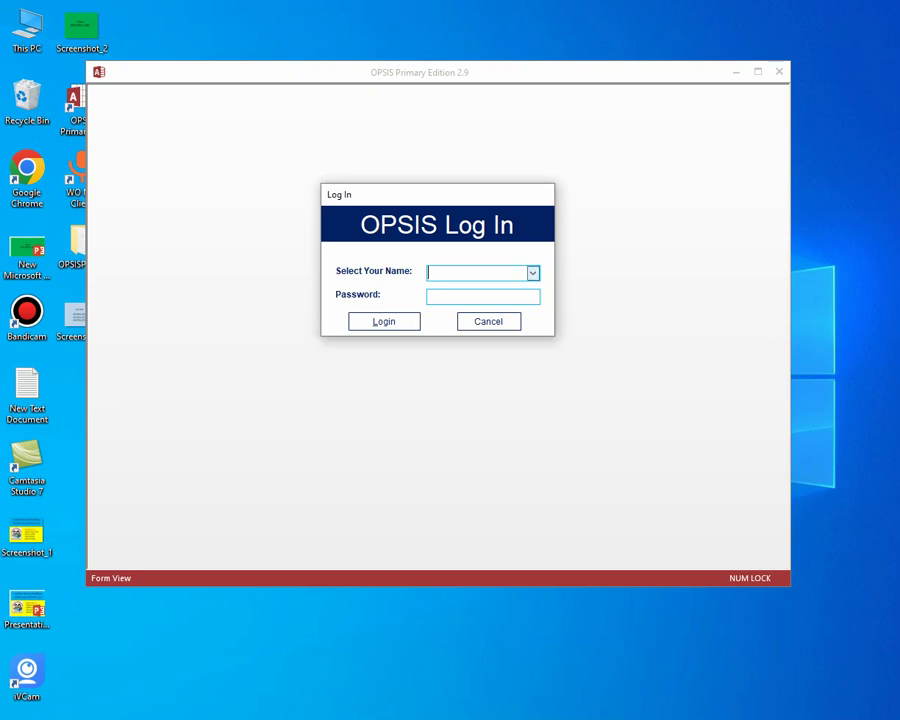
pyautogui.click(533, 272)
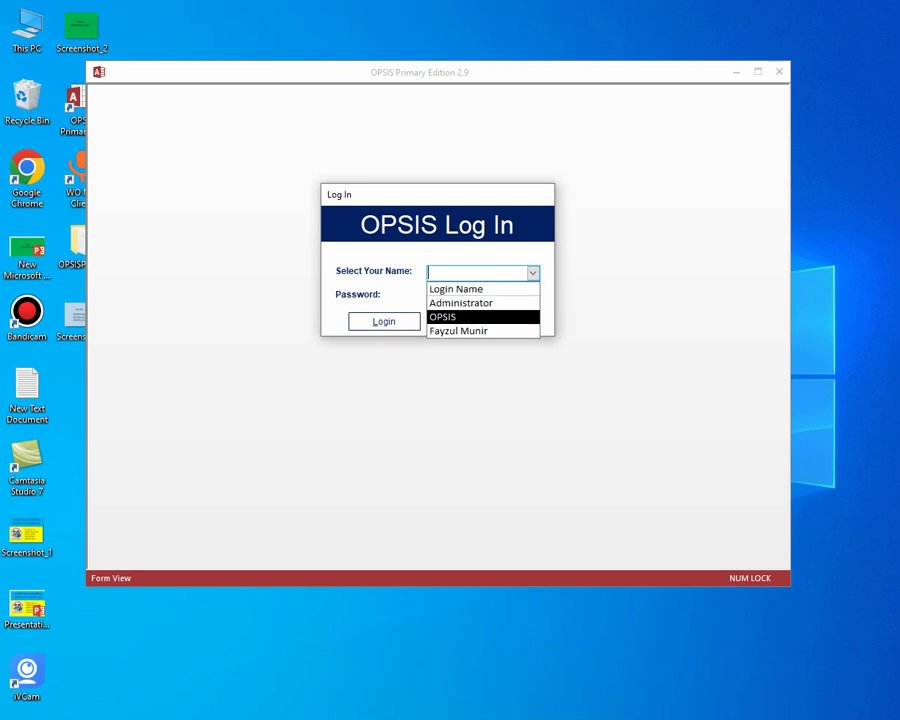
pyautogui.click(483, 317)
pyautogui.click(483, 296)
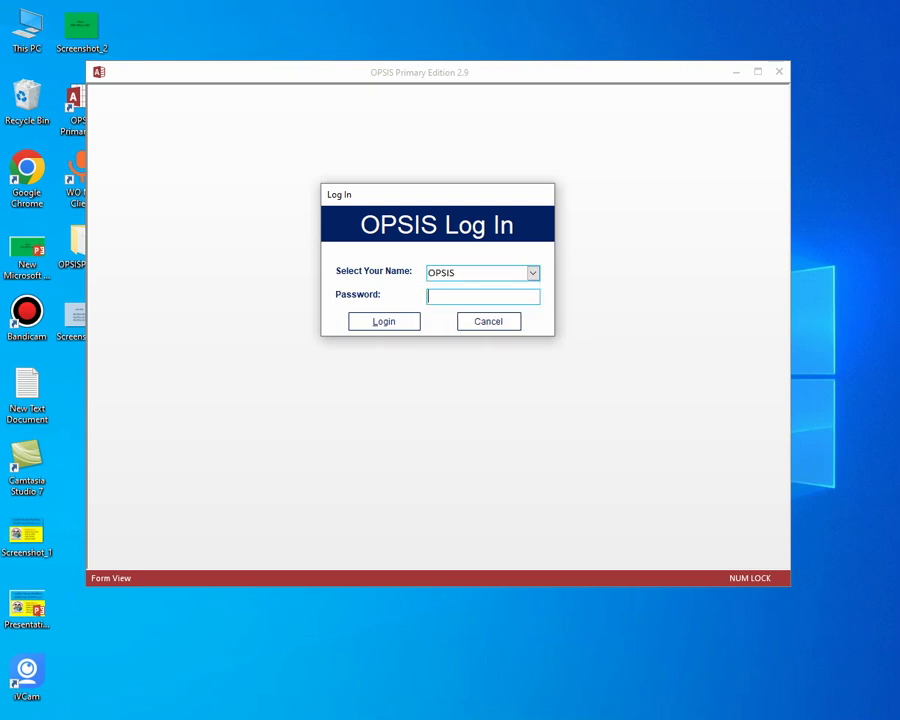
pyautogui.write('***')
pyautogui.press('Return')
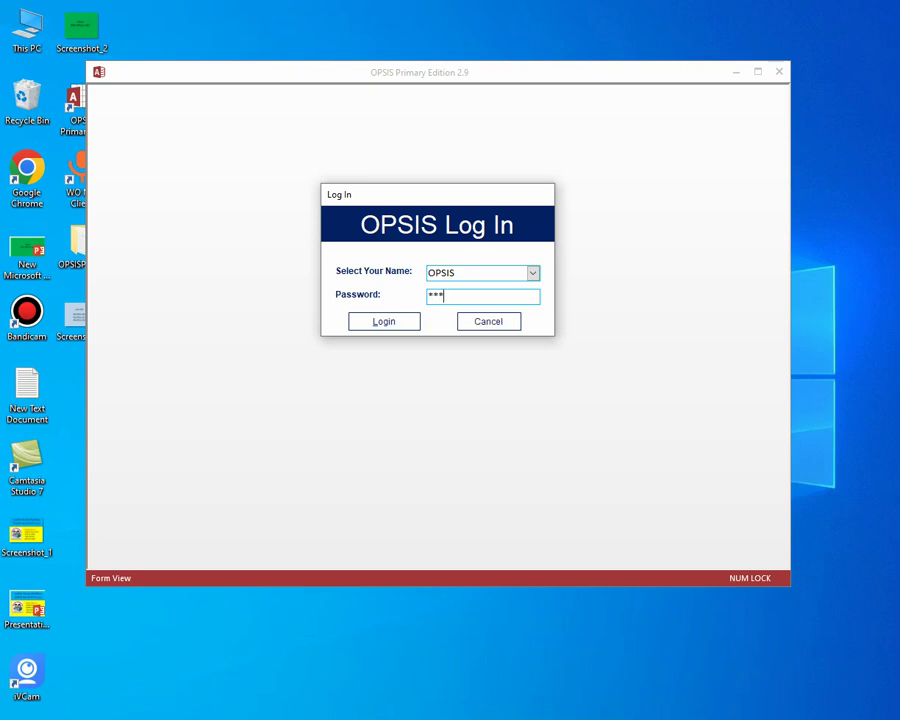